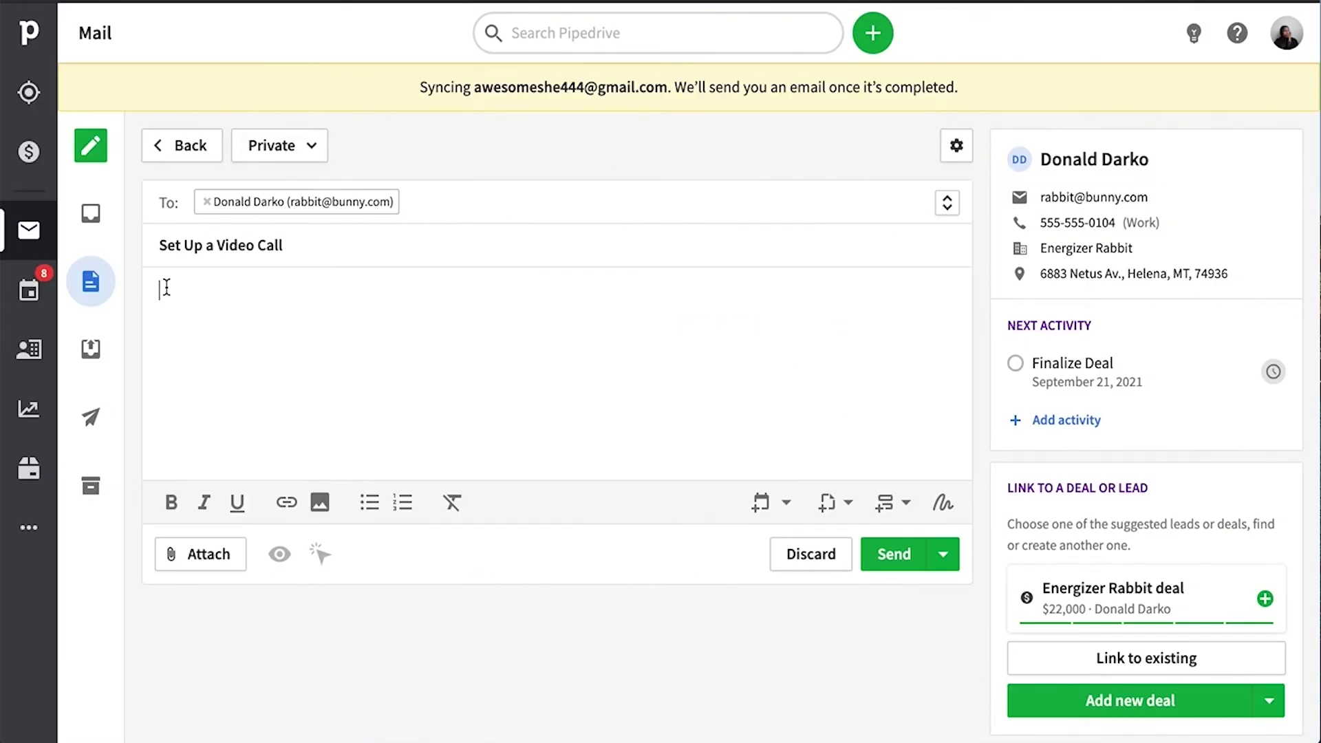
Paste the demo request into the email body and insert the one-hour meeting booking link.
type("Hi Don,  Thanks so much for speaking with me last week. I'd love to schedule a product demo.")
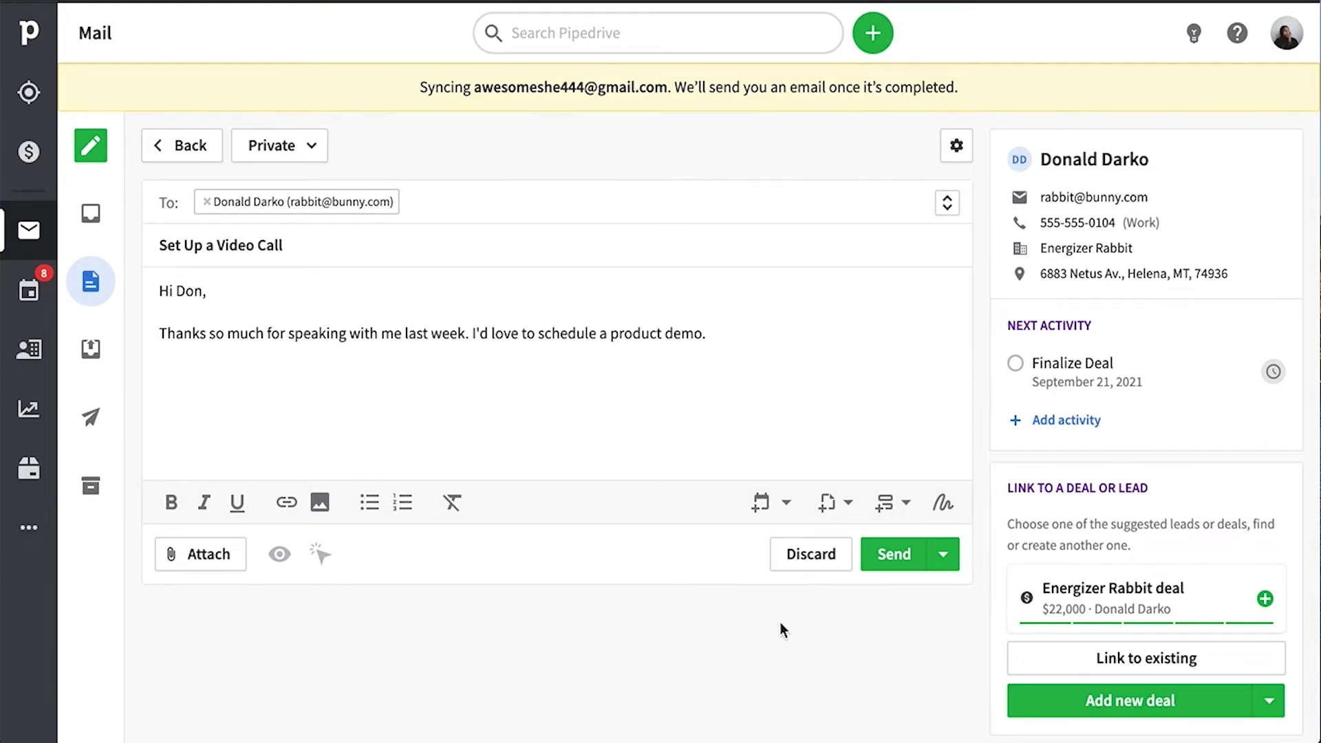
left_click(788, 505)
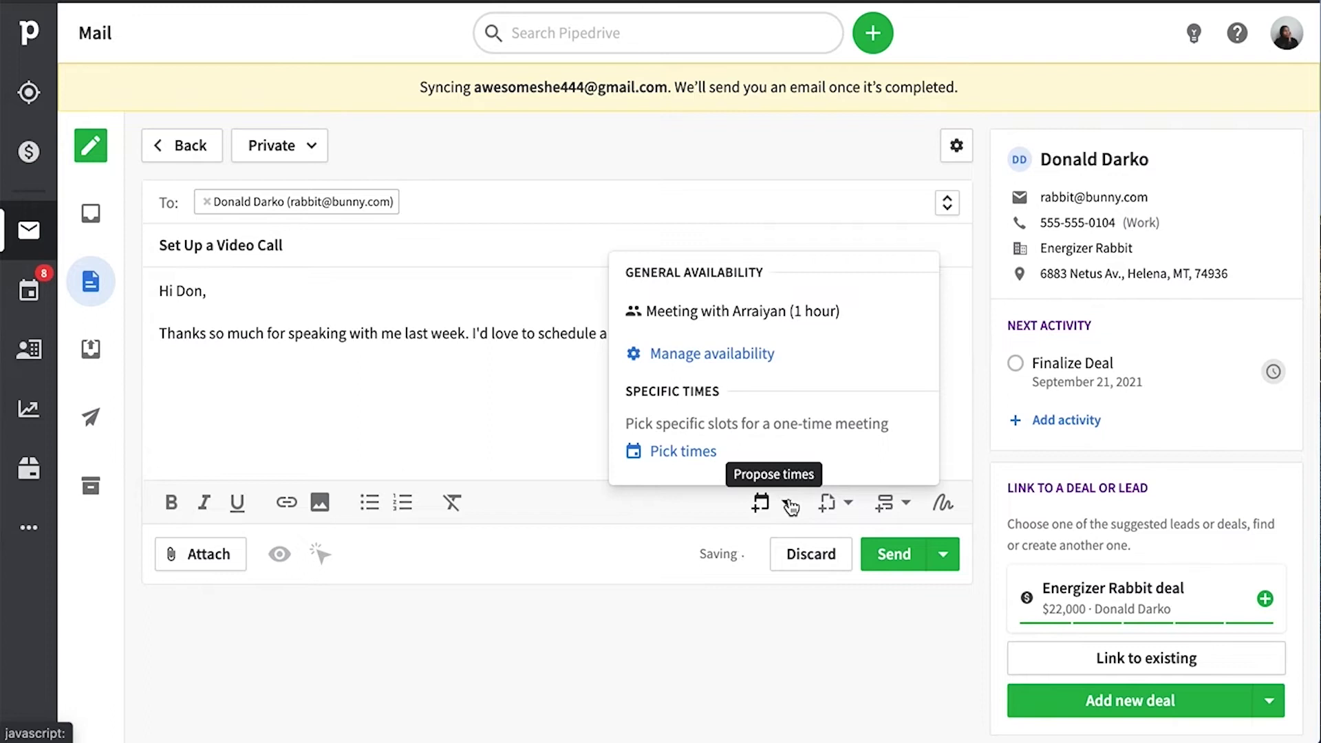
left_click(773, 310)
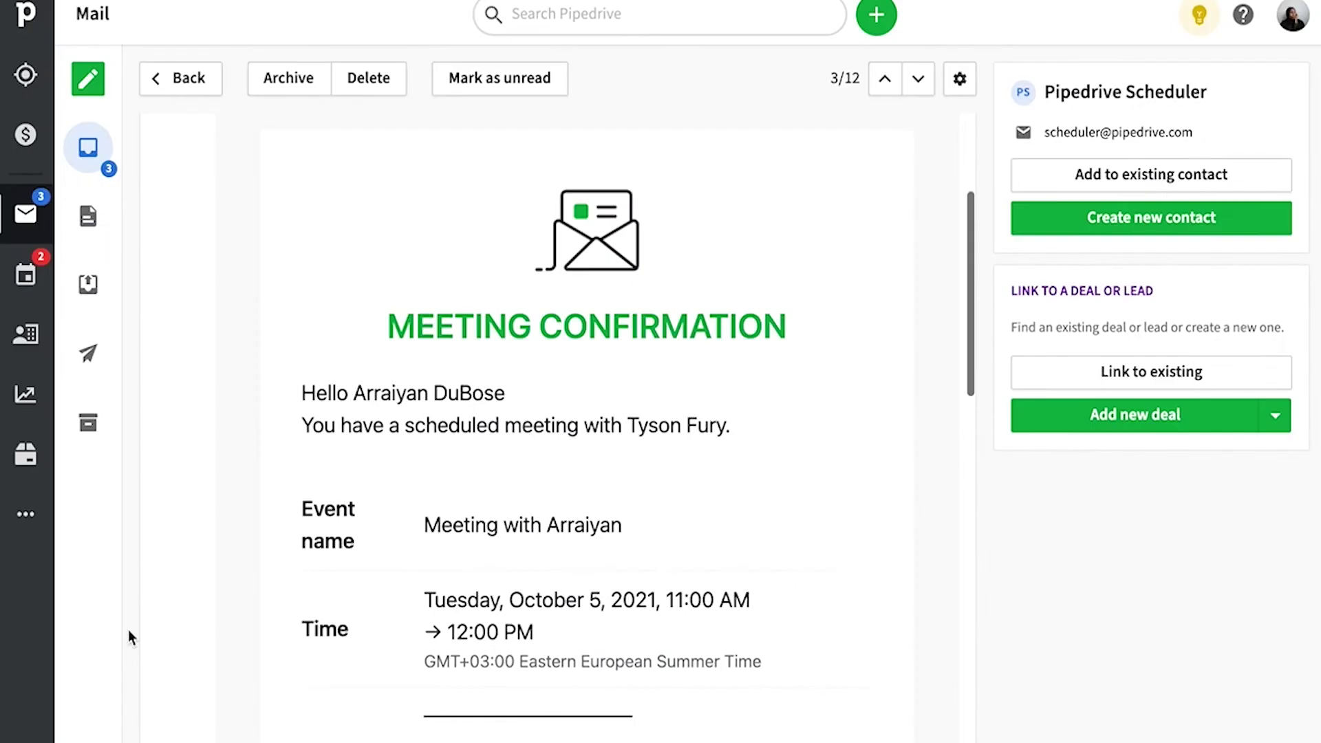
Scroll through the Scheduler confirmation for the Tuesday, October 5, 1:00–2:00 PM product demo.
scroll(128, 629, "down", 3)
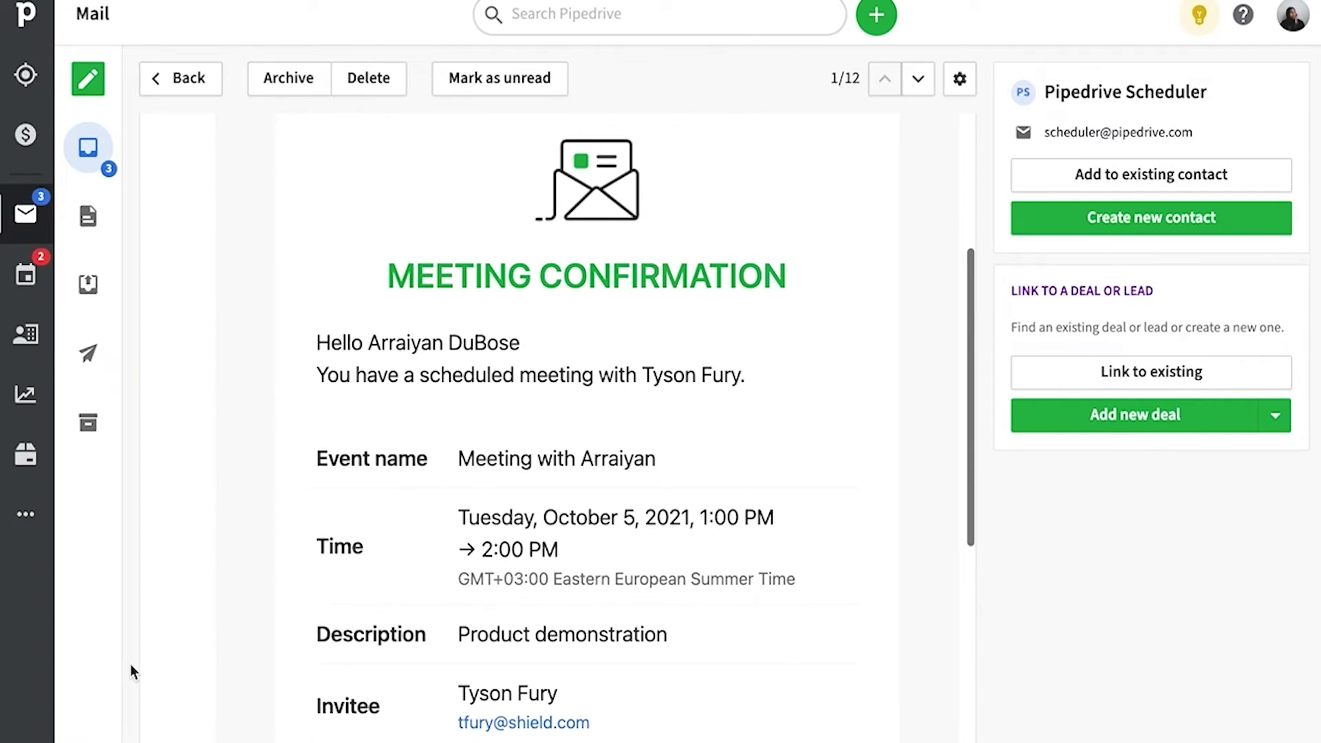
scroll(130, 663, "down", 2)
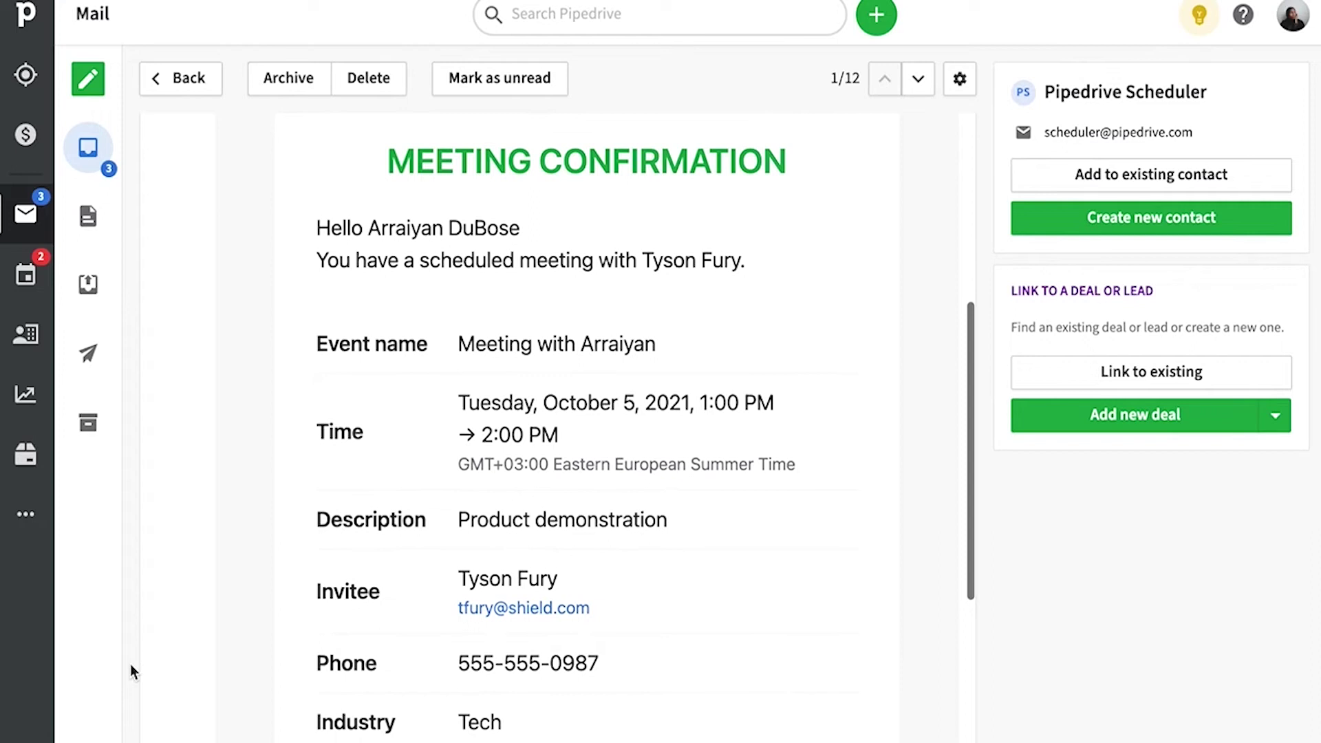
scroll(130, 663, "down", 1)
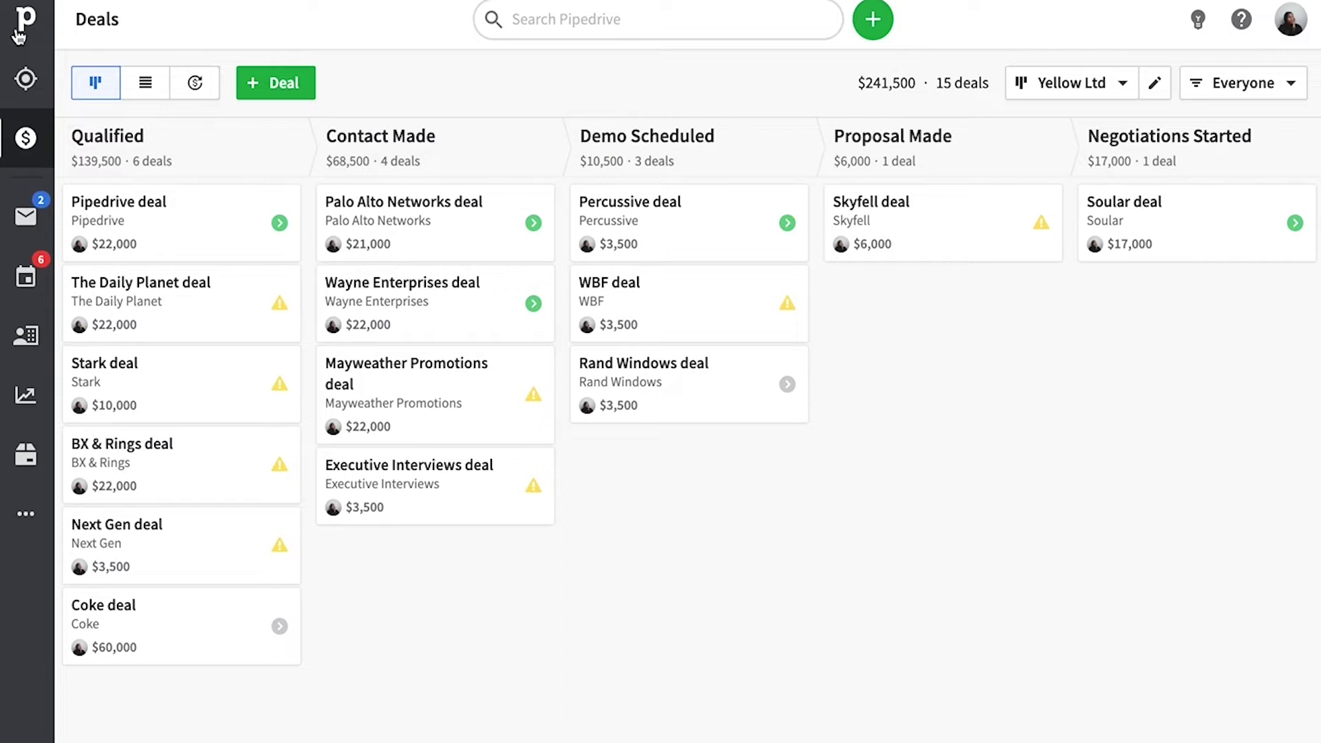
Check the Propose times options under More and in a new email's composer.
left_click(17, 524)
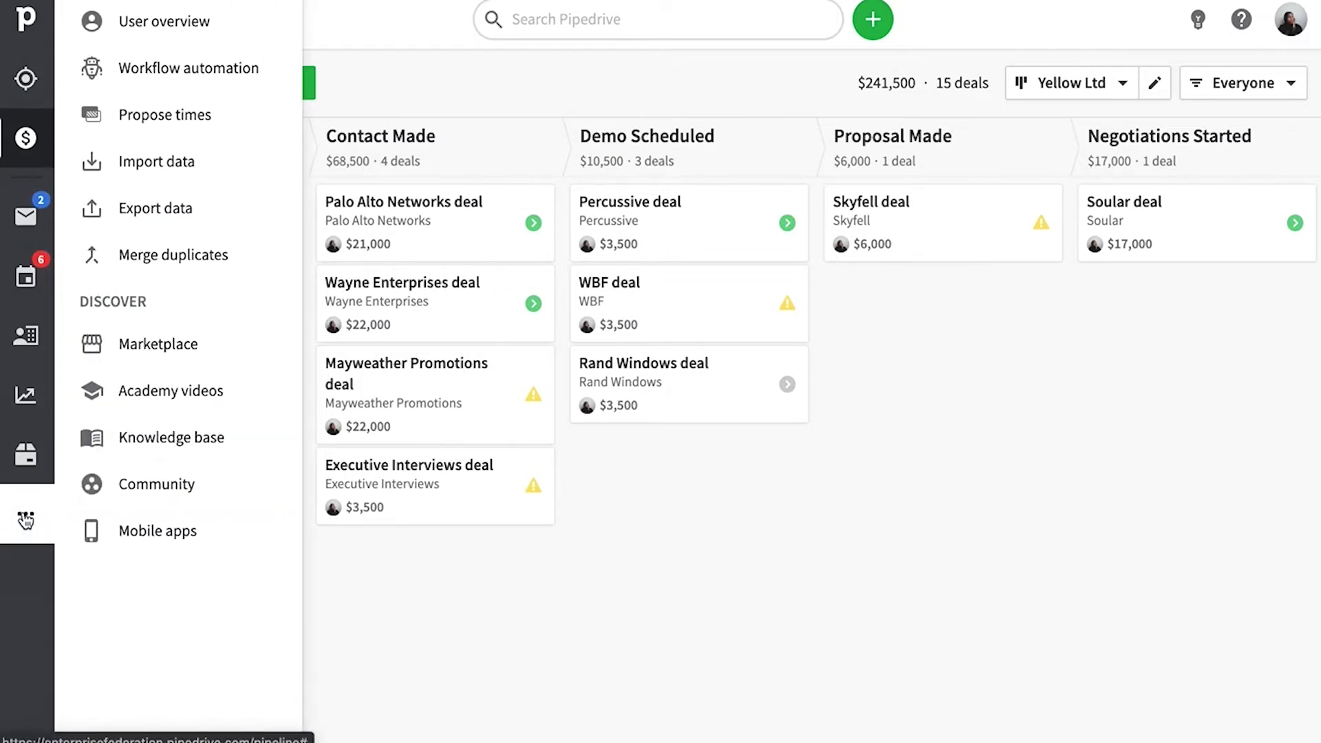
left_click(221, 116)
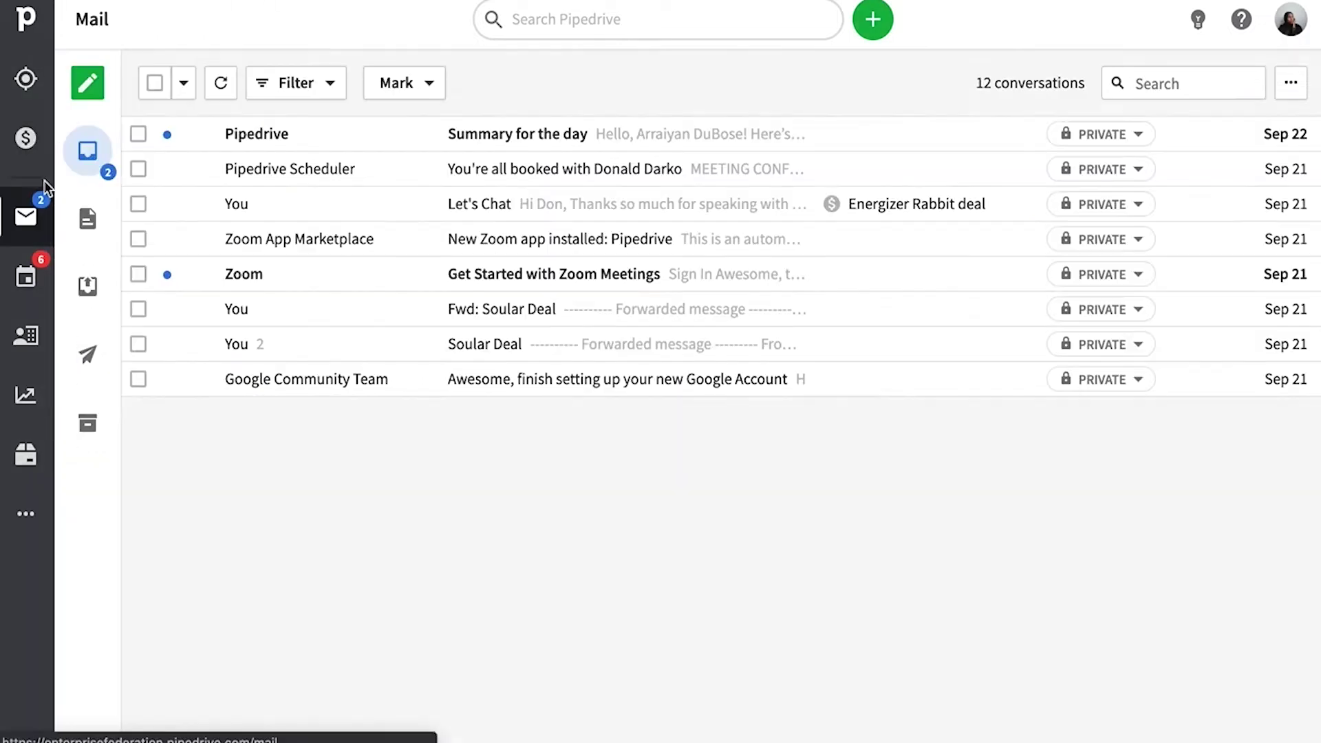
left_click(96, 88)
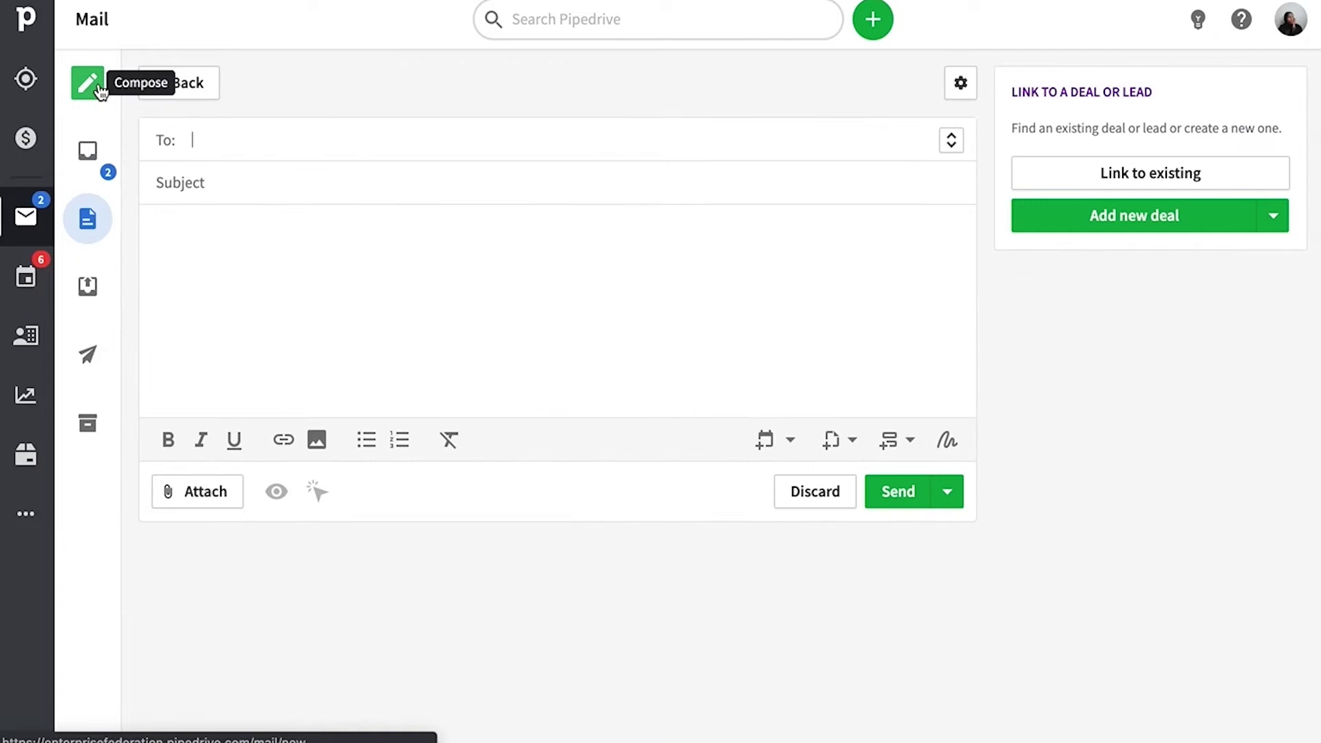
left_click(796, 443)
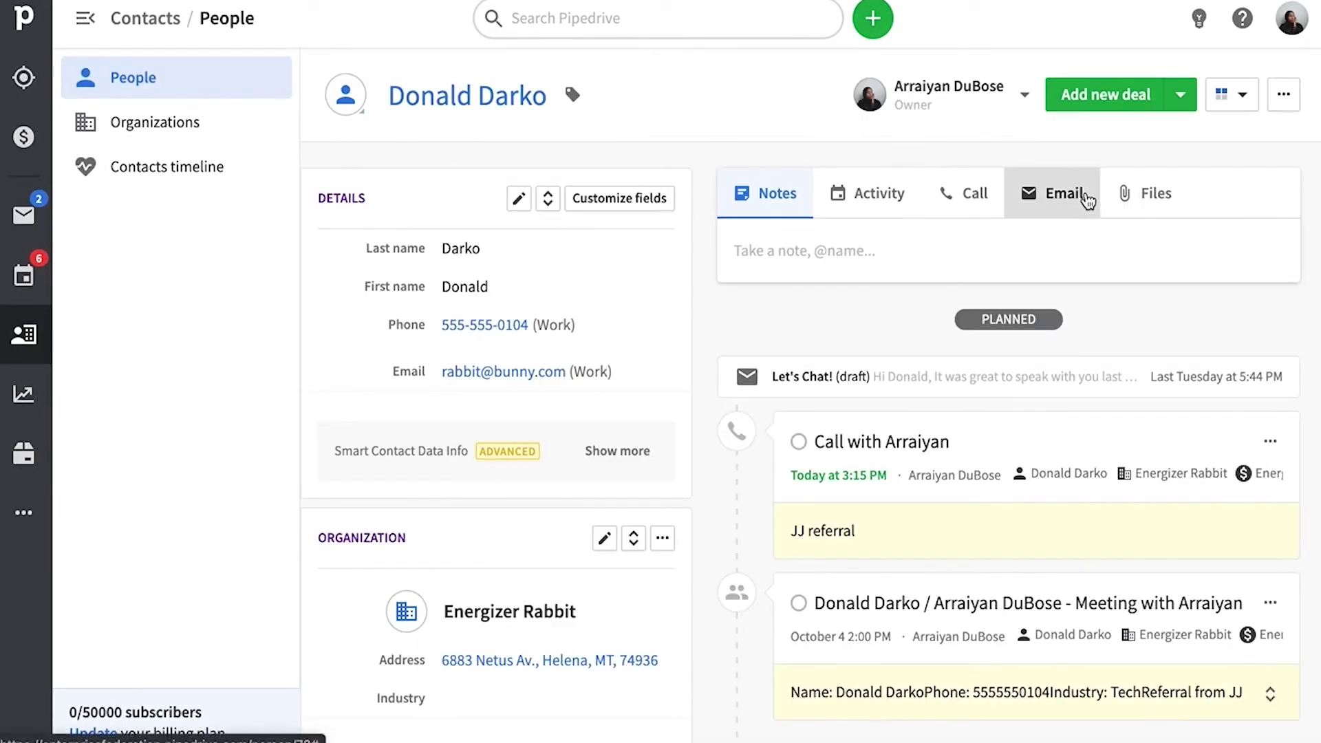
Check Propose times in an email to the contact, then show the Activities list.
left_click(1085, 198)
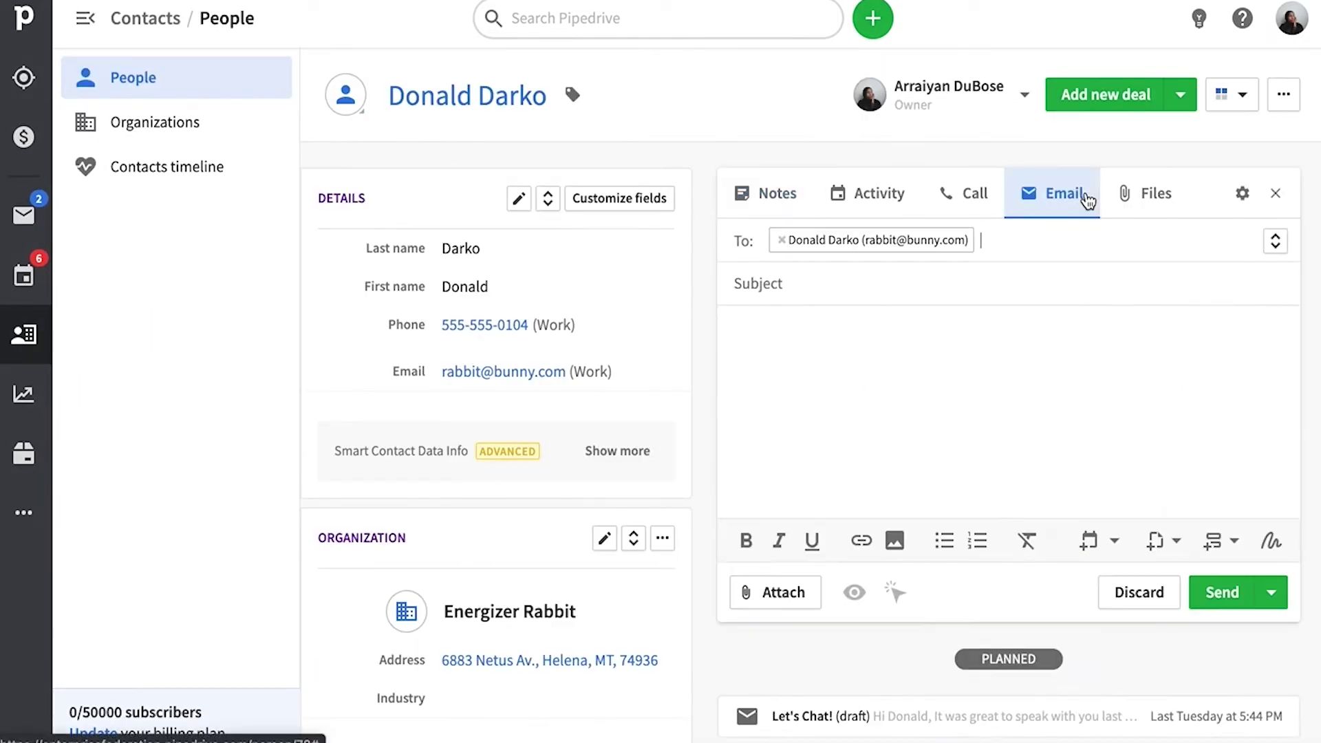
left_click(1115, 541)
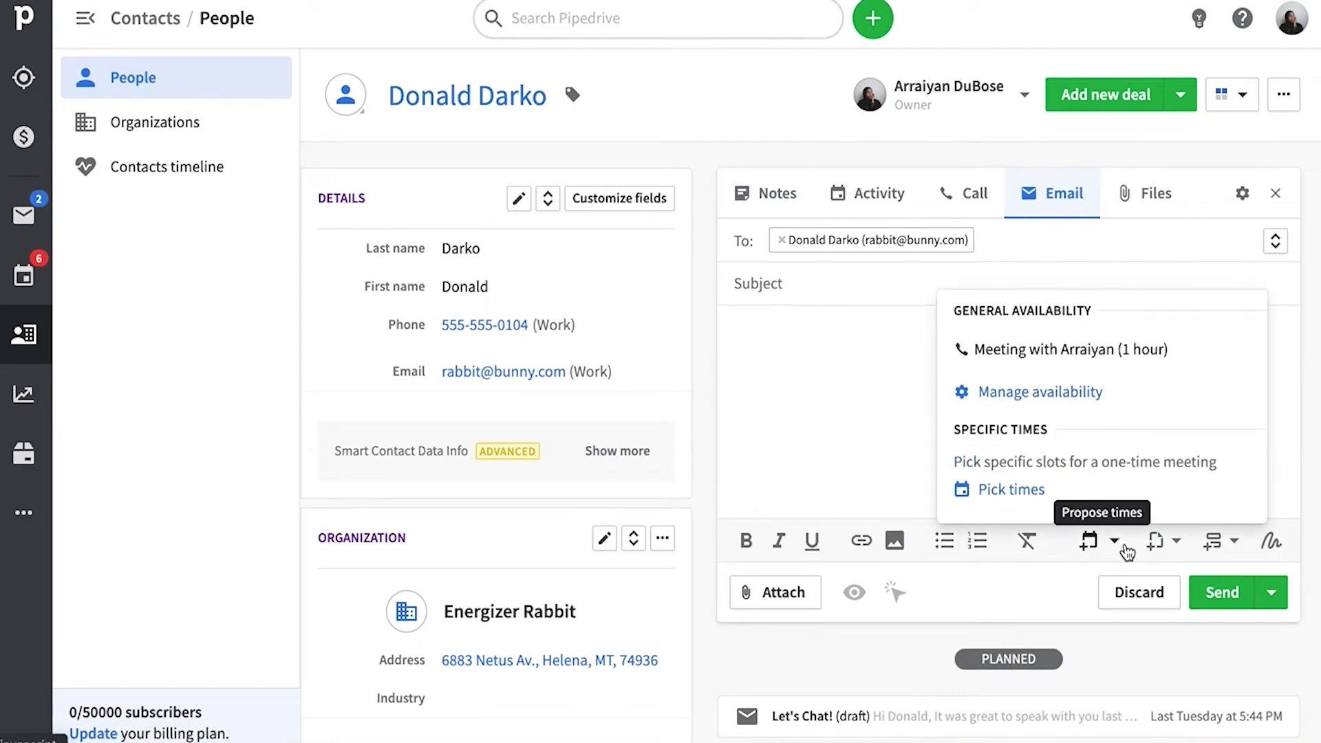
left_click(24, 282)
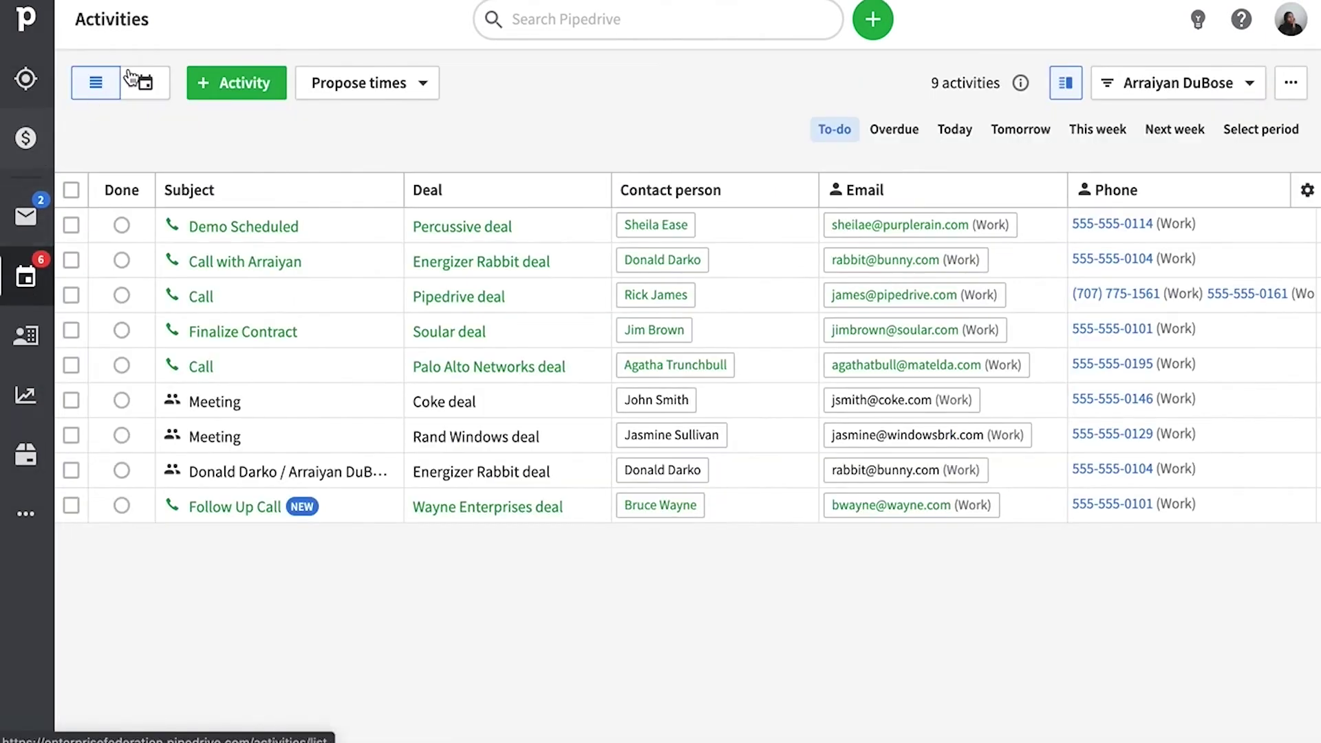
Open Manage availability from the Activities Propose times menu to see the default Meeting availability.
left_click(423, 83)
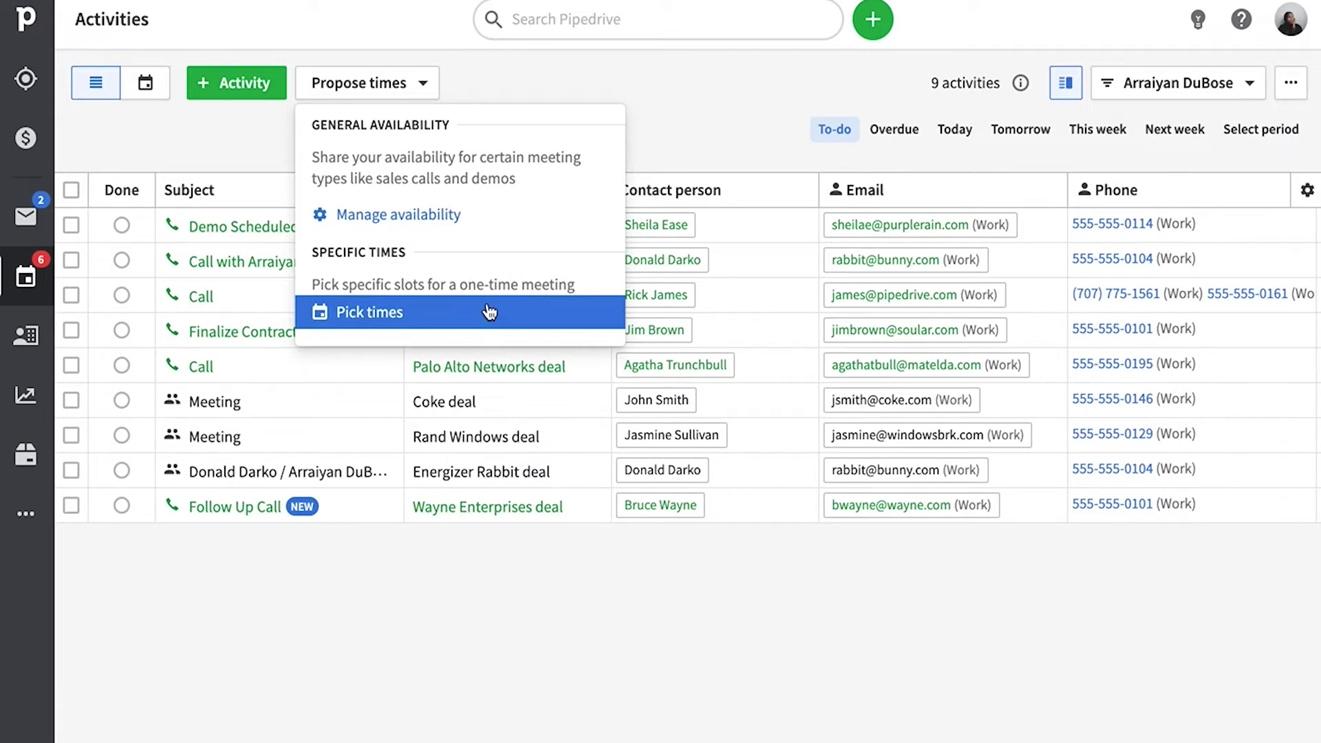
left_click(488, 217)
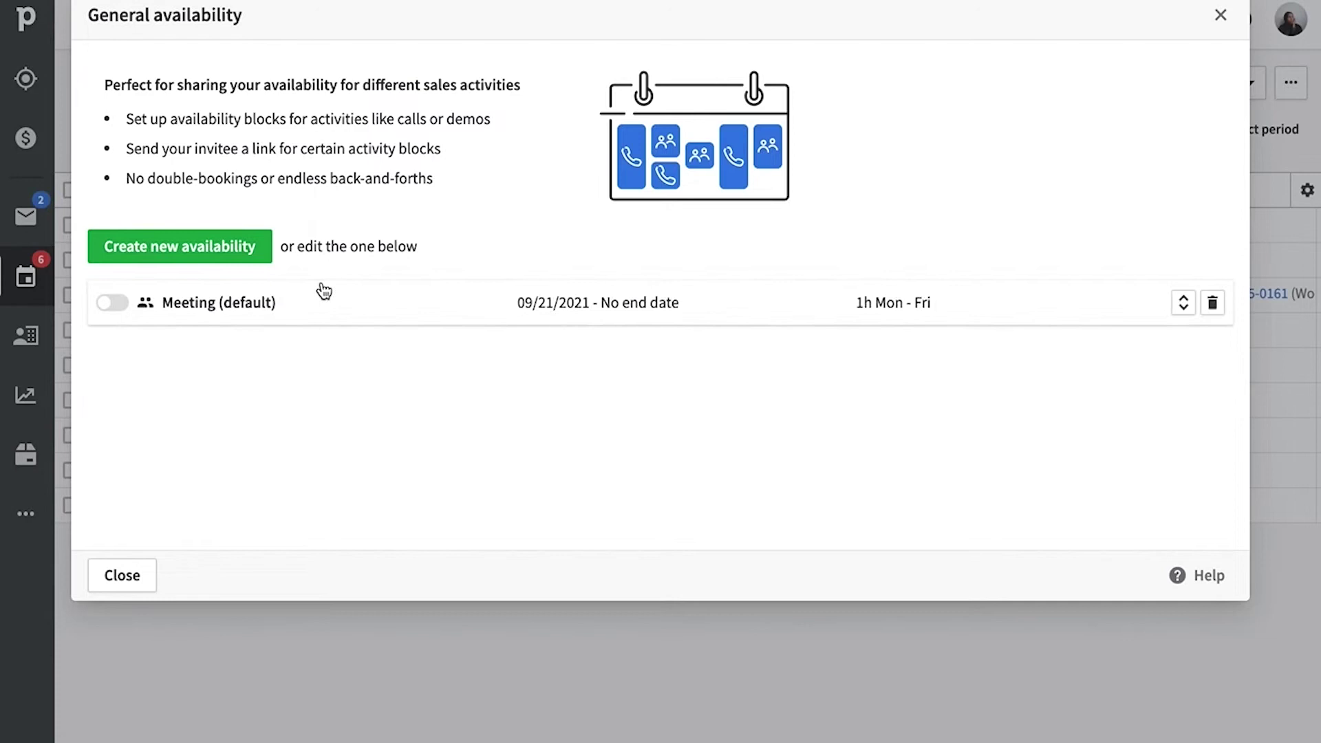
Create a new 1 h availability active from 09/23/2021 with no end date.
left_click(262, 260)
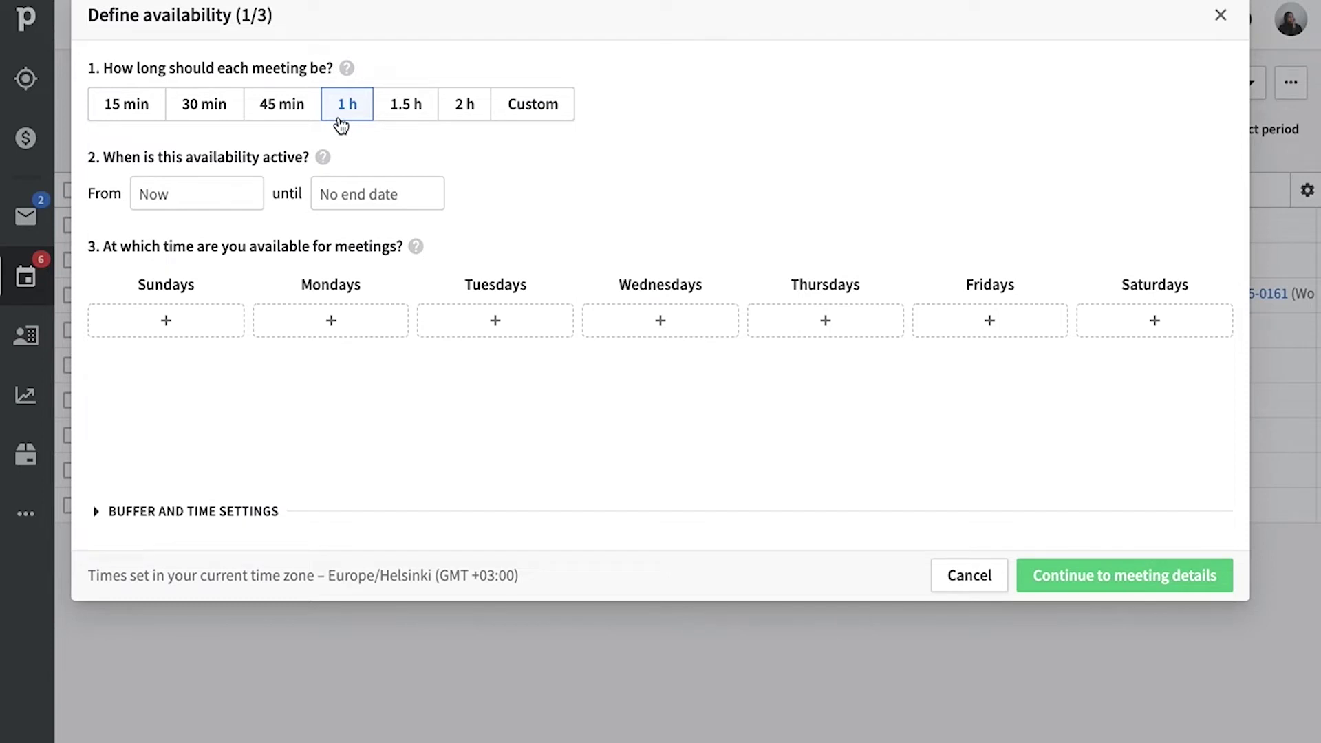
left_click(240, 197)
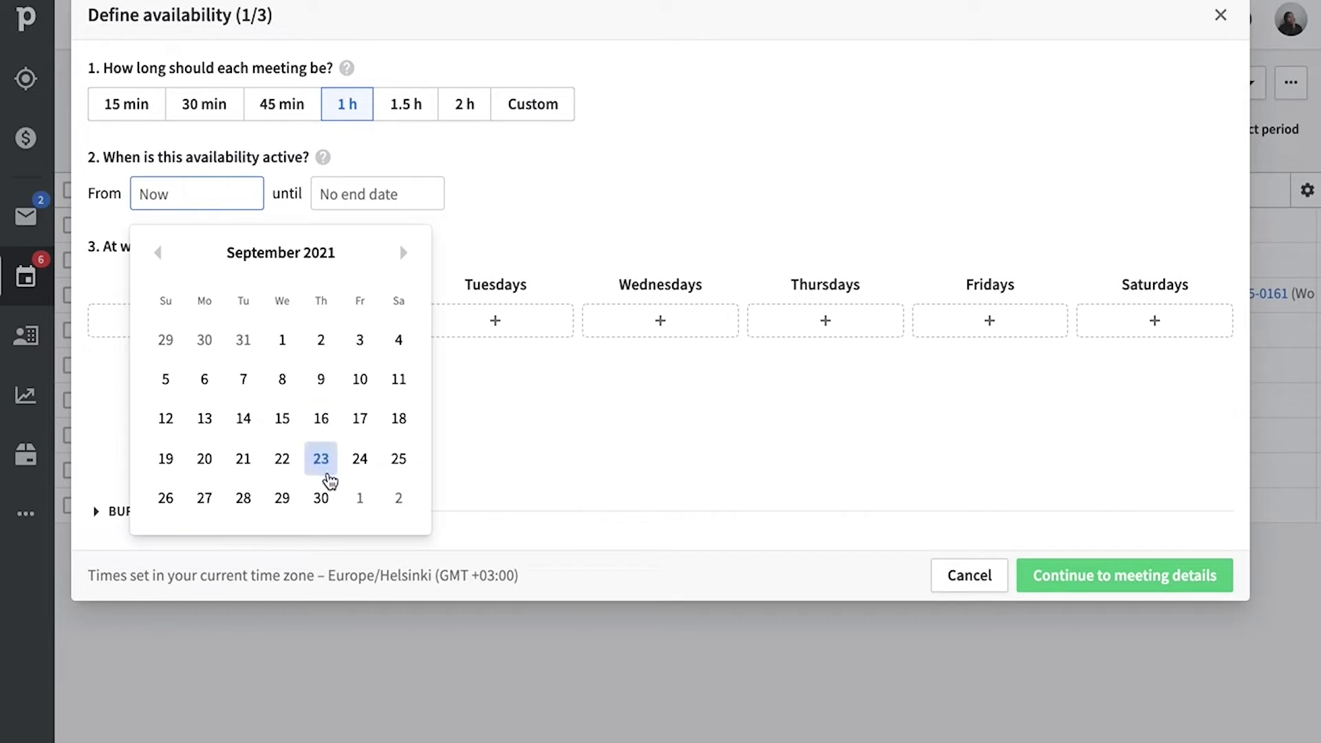
left_click(323, 464)
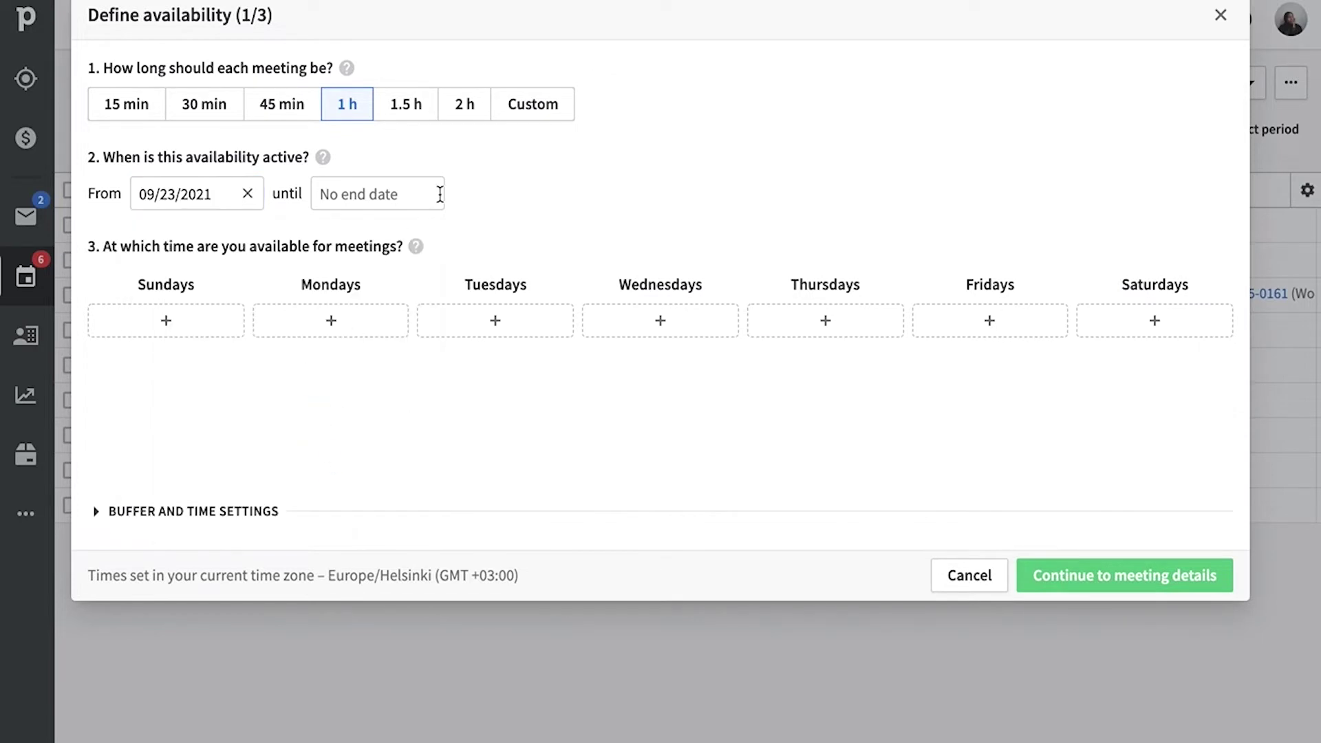
Give Monday availability from 9:00 AM–12:00 PM and 1:00–3:00 PM.
left_click(385, 323)
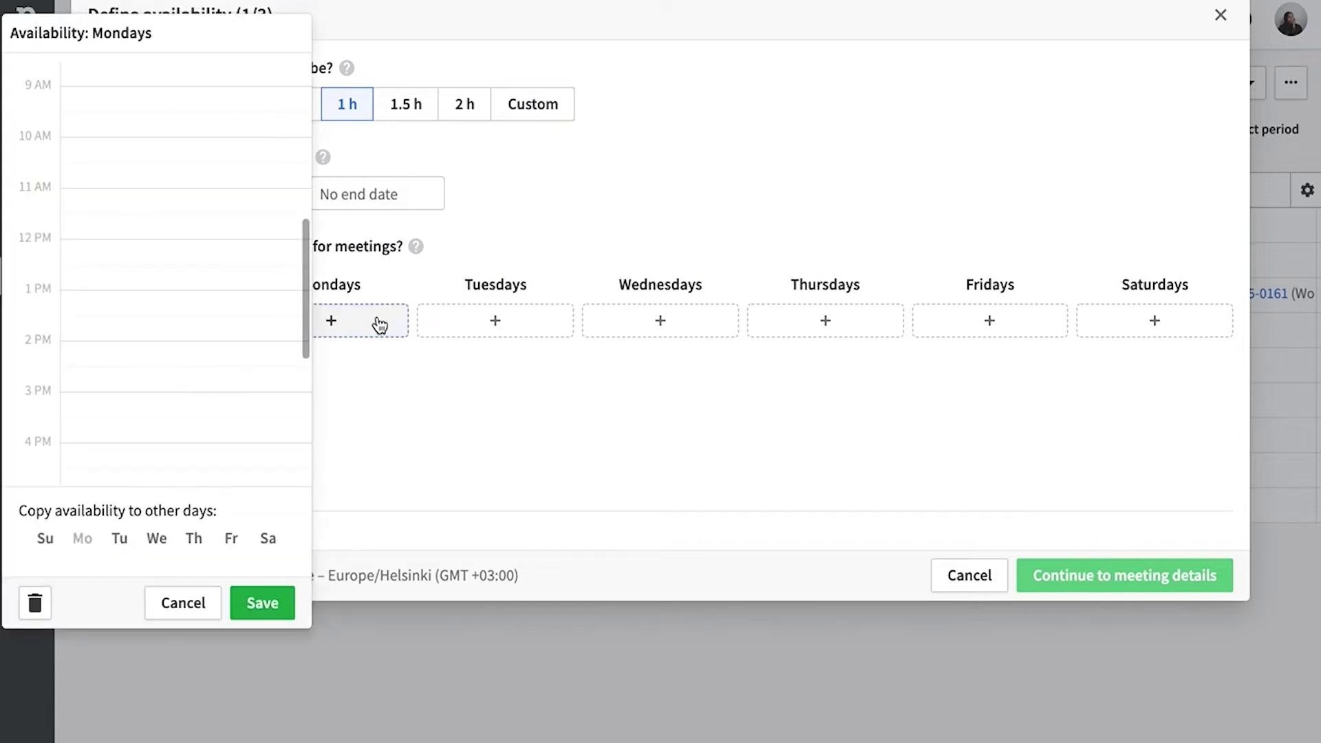
left_click(209, 103)
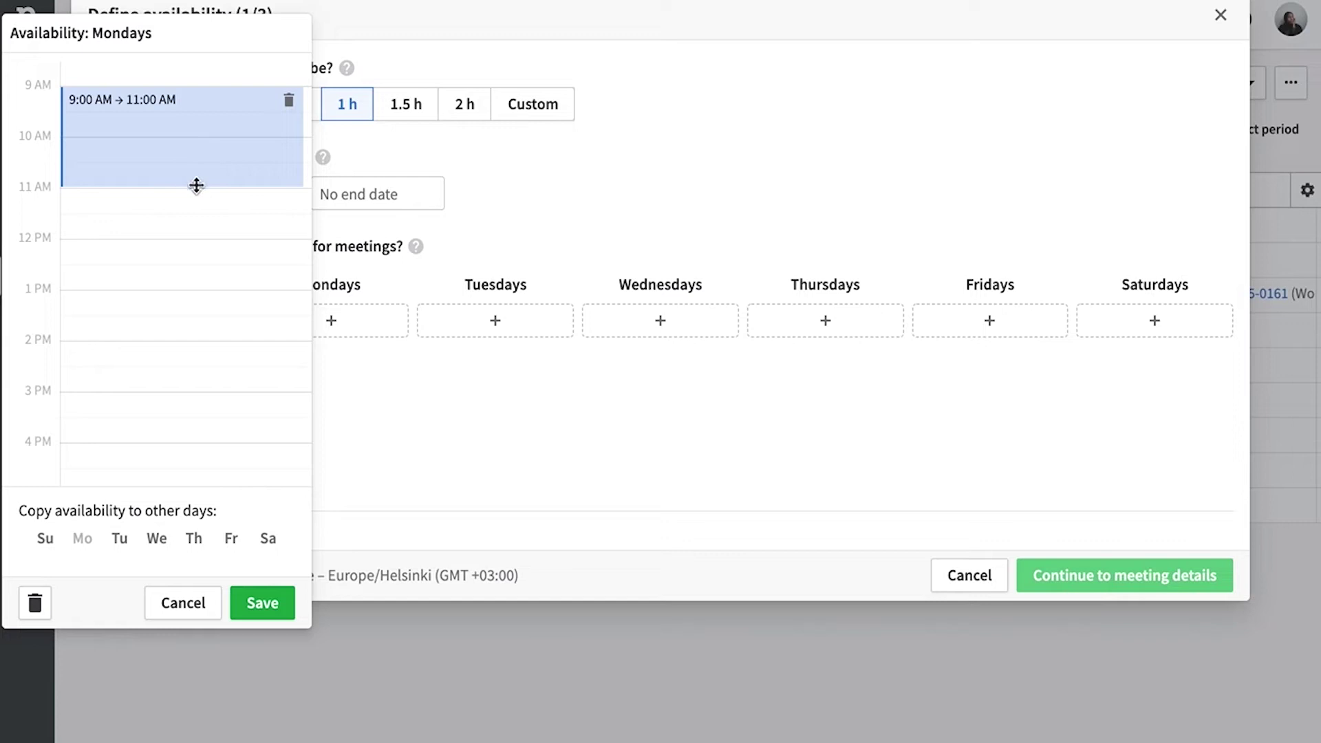
left_click_drag(196, 186, 193, 237)
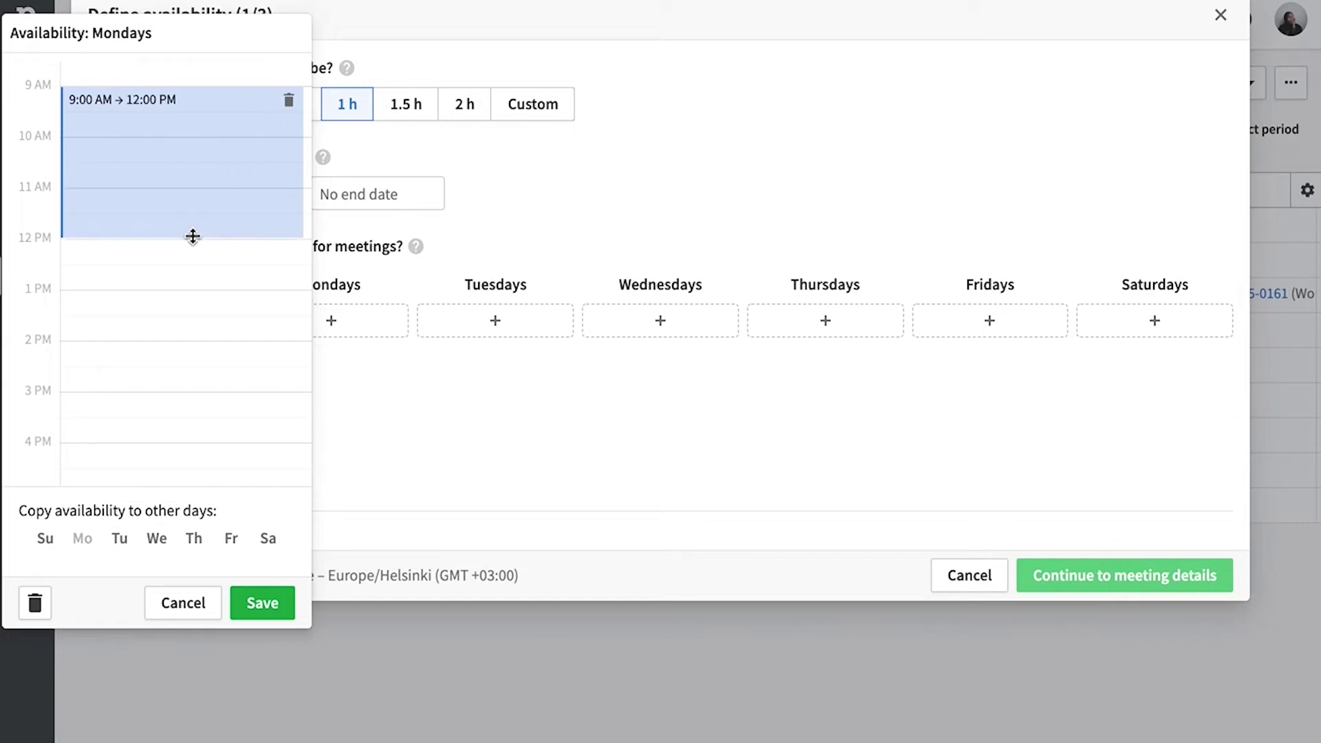
left_click(180, 302)
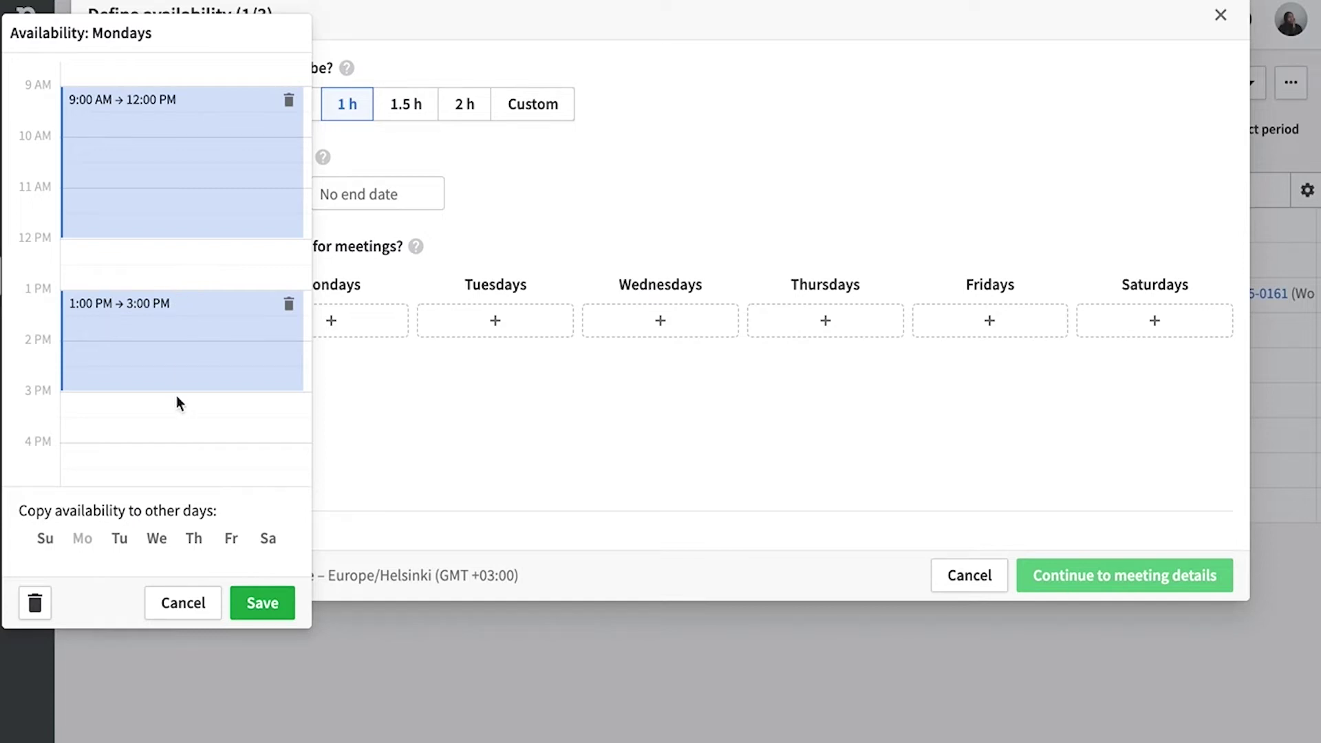
Copy Monday's hours to Tuesday, Wednesday and Thursday and save.
left_click(124, 544)
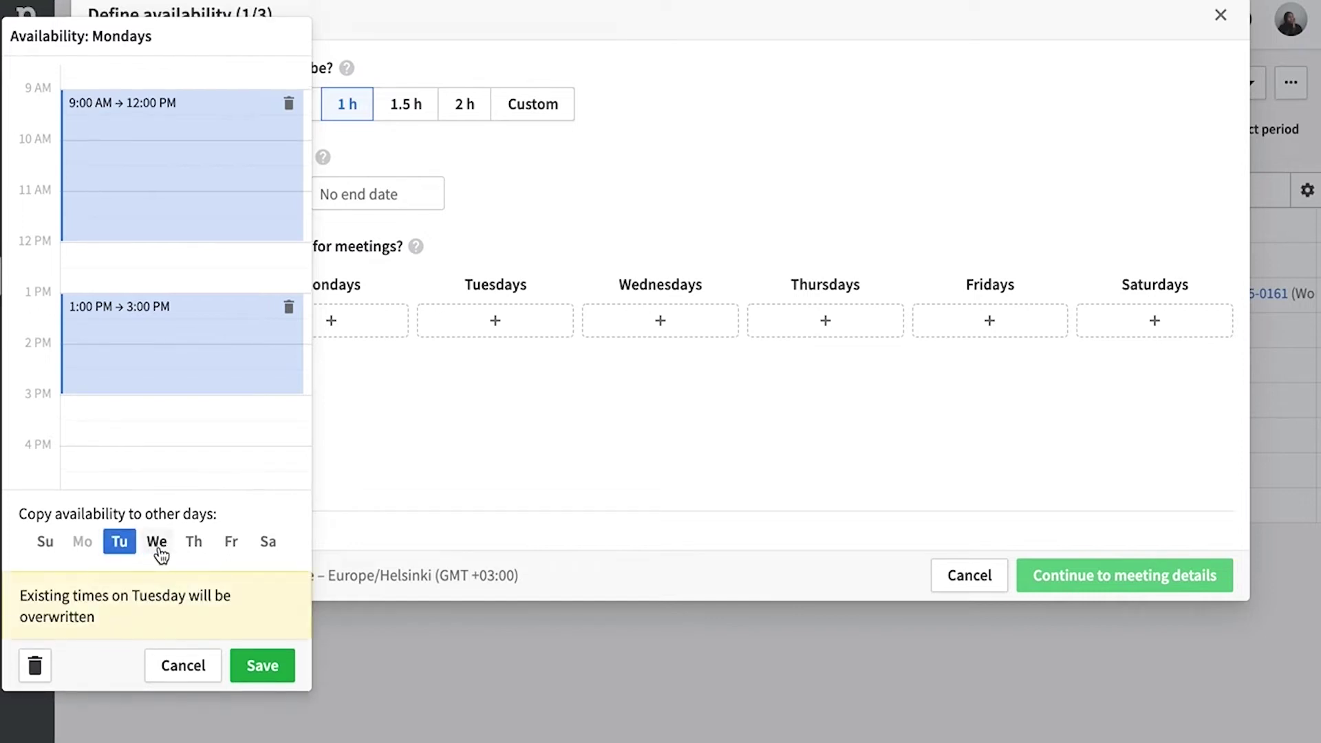
left_click(158, 546)
left_click(193, 528)
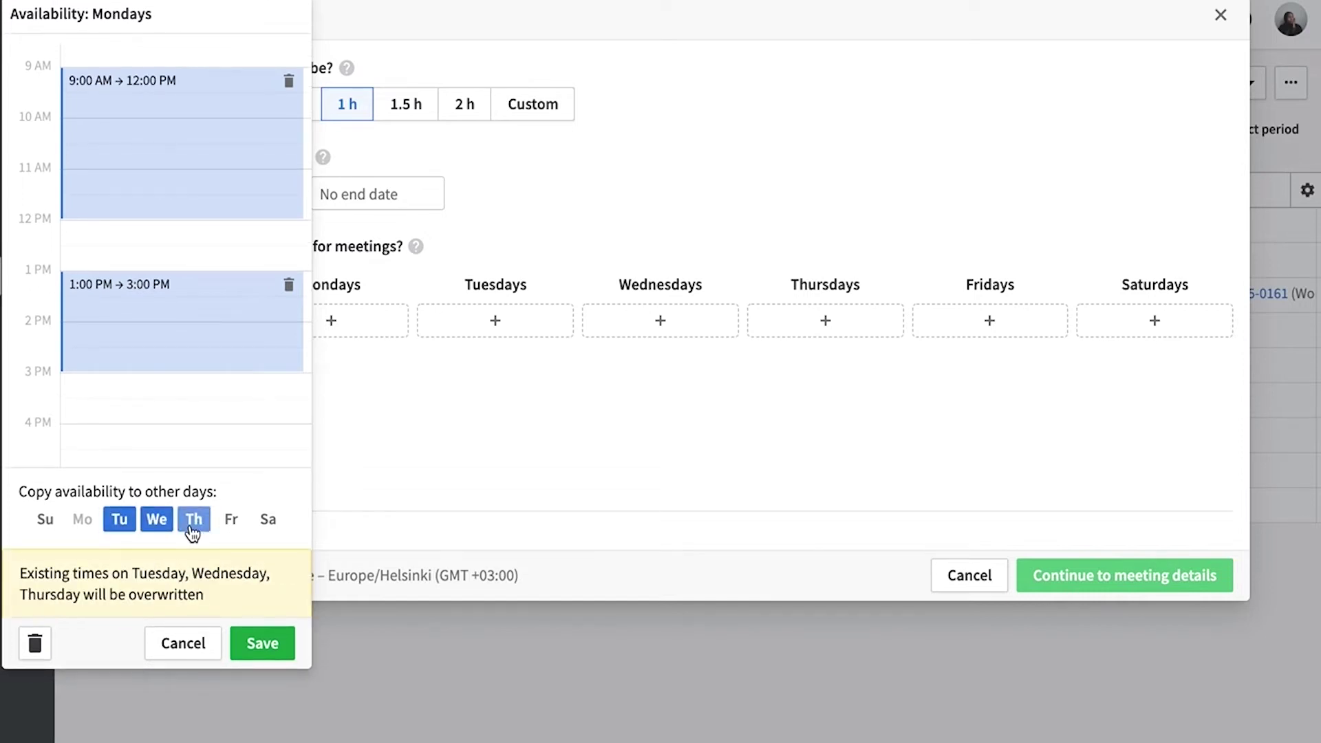
left_click(283, 657)
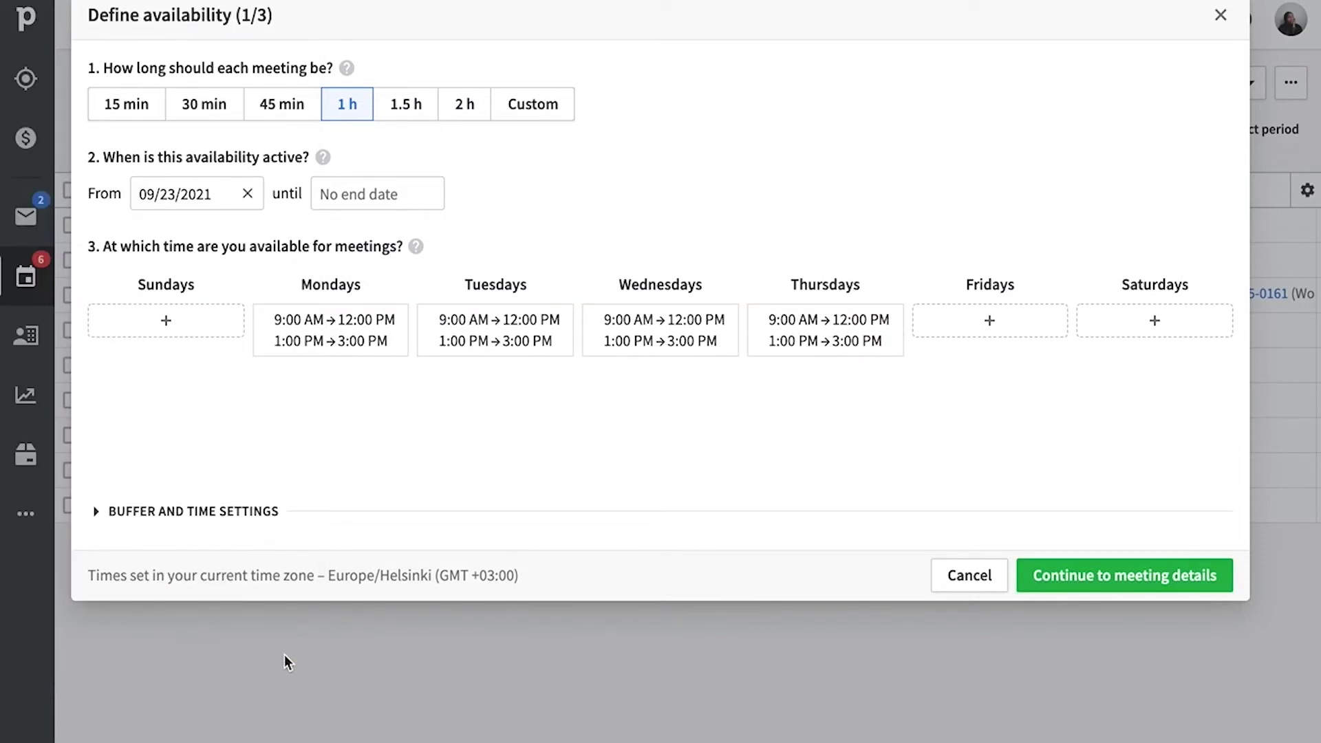
Discard the Friday hours so Friday has no availability.
left_click(925, 327)
left_click(763, 258)
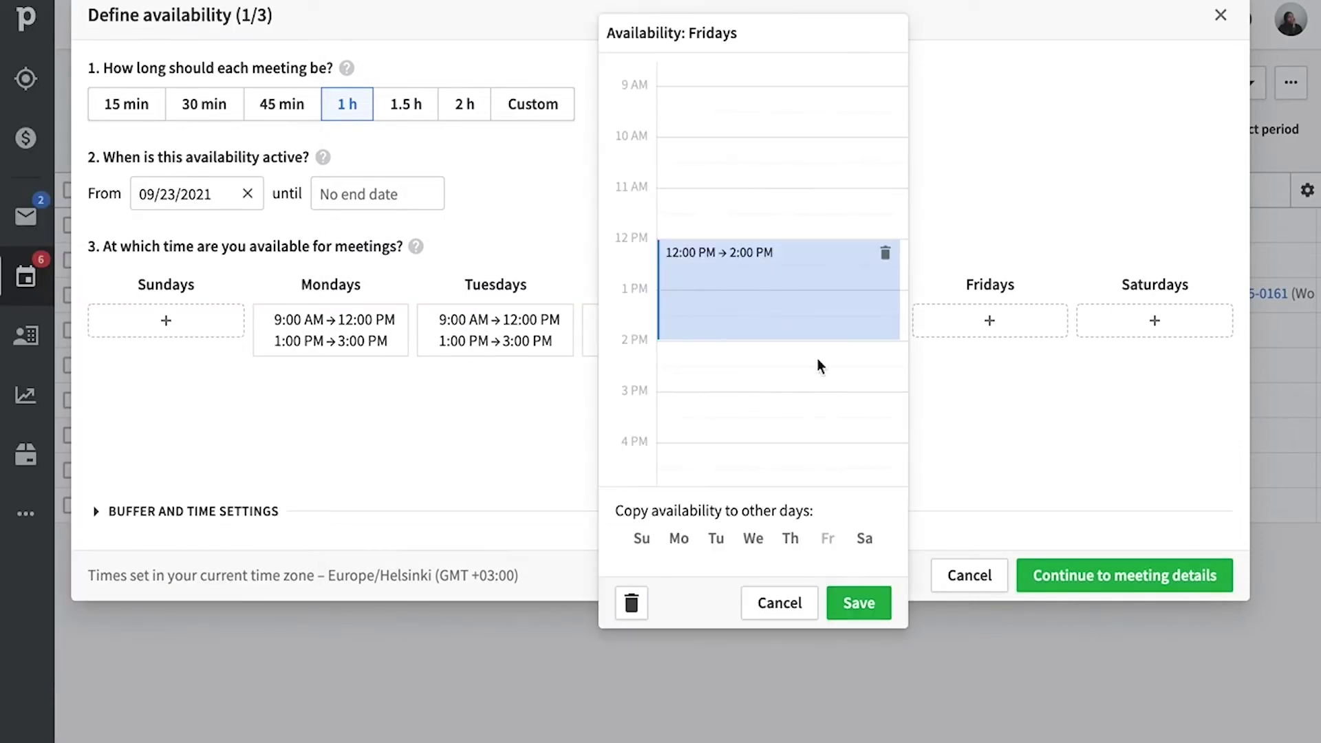
left_click(809, 599)
Set 30-minute buffers before and after each meeting.
left_click(97, 513)
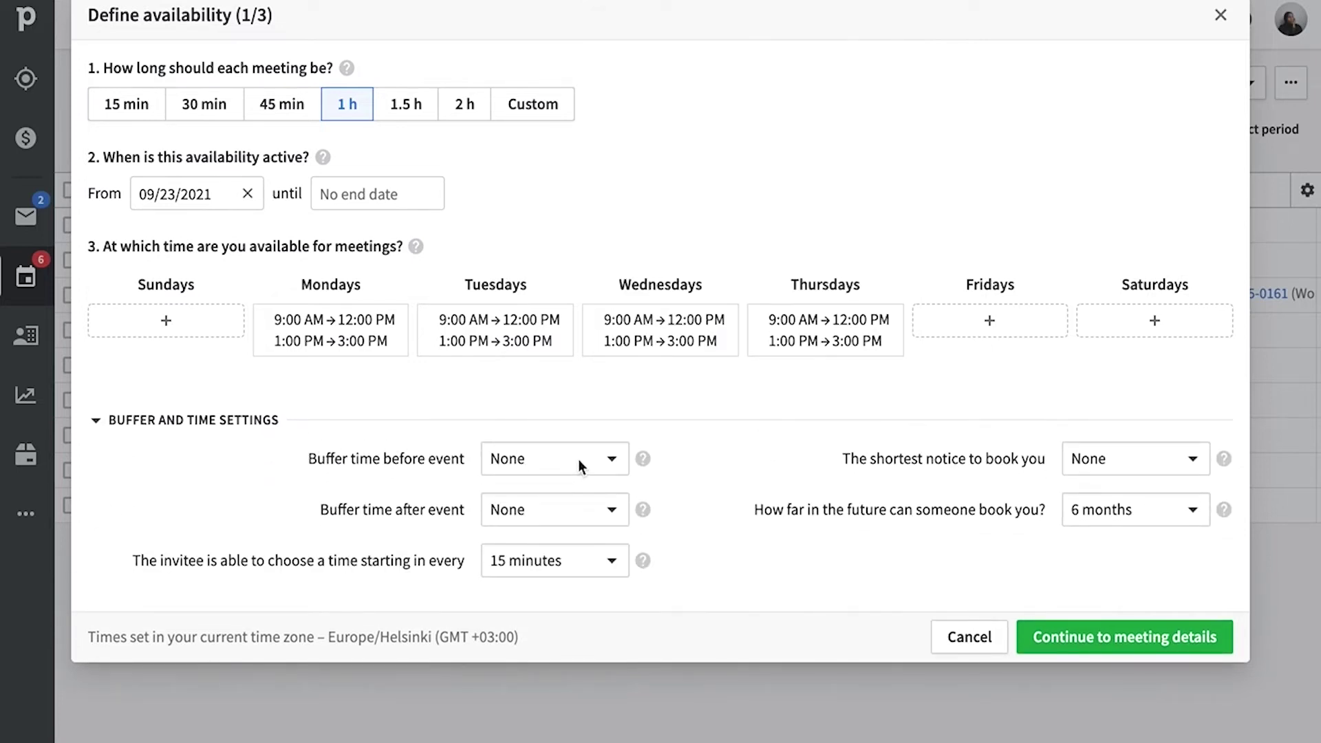
left_click(578, 459)
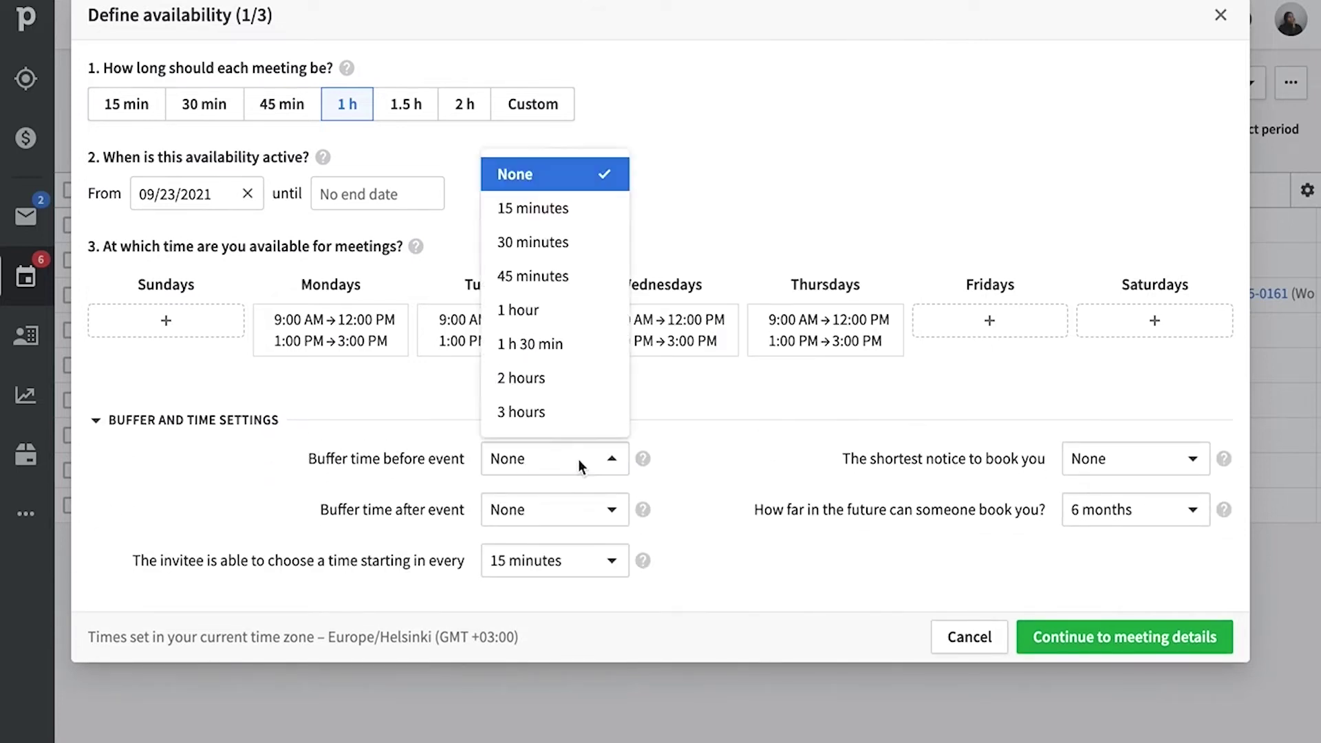
left_click(575, 243)
left_click(617, 503)
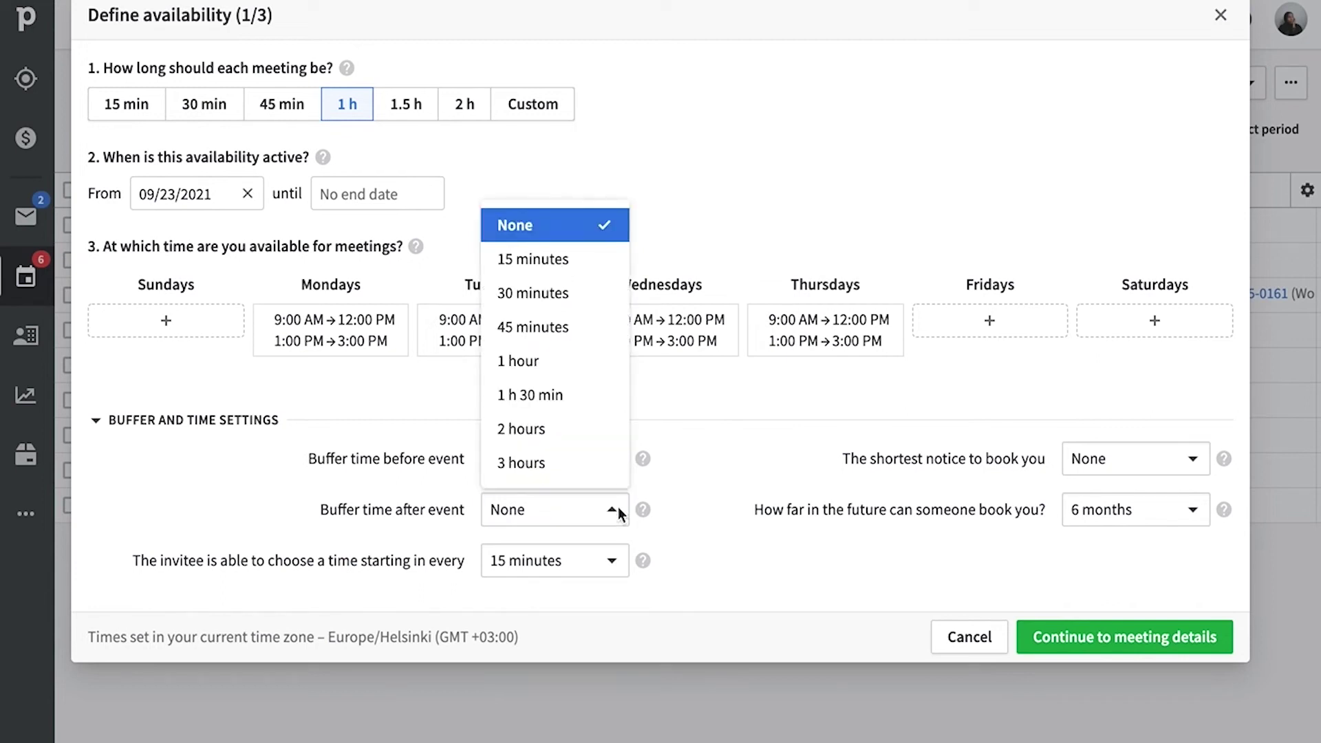
left_click(595, 302)
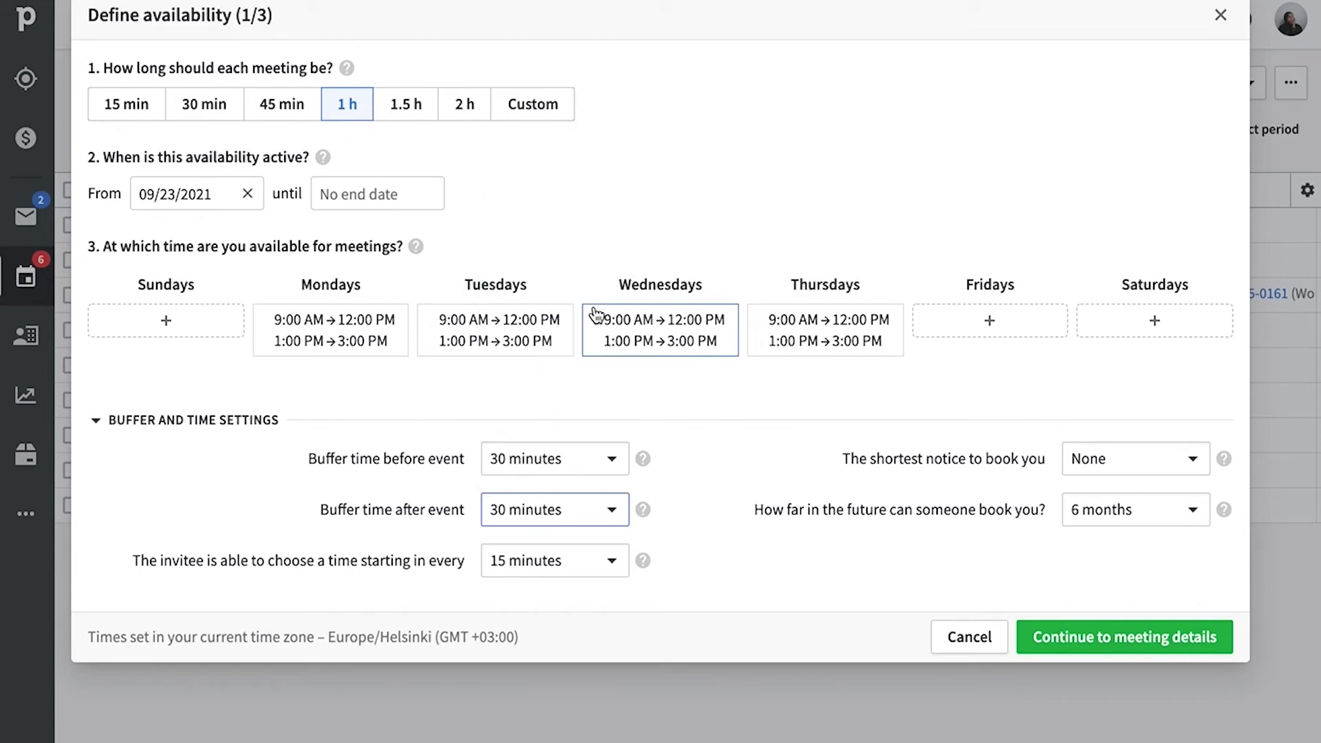
Use 1-hour start-time intervals, 1 day minimum notice and a 6-month booking horizon.
left_click(611, 566)
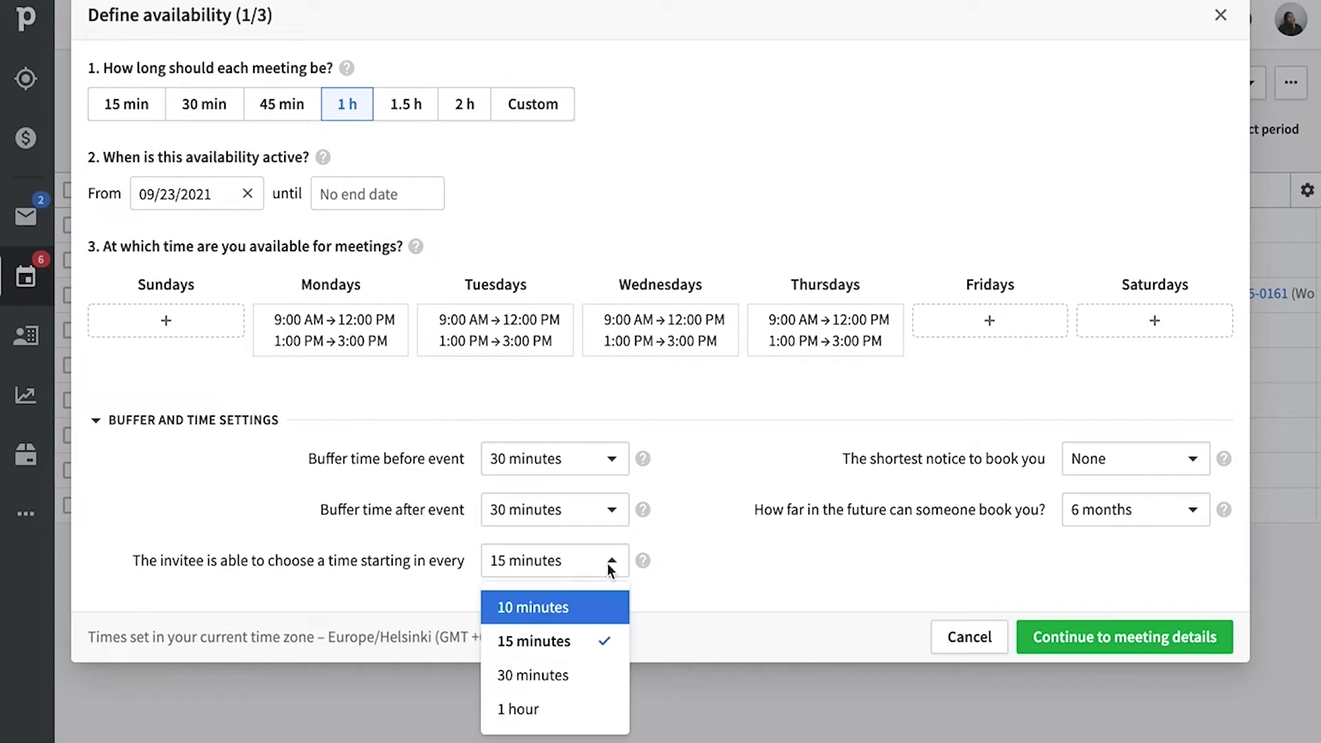
left_click(597, 709)
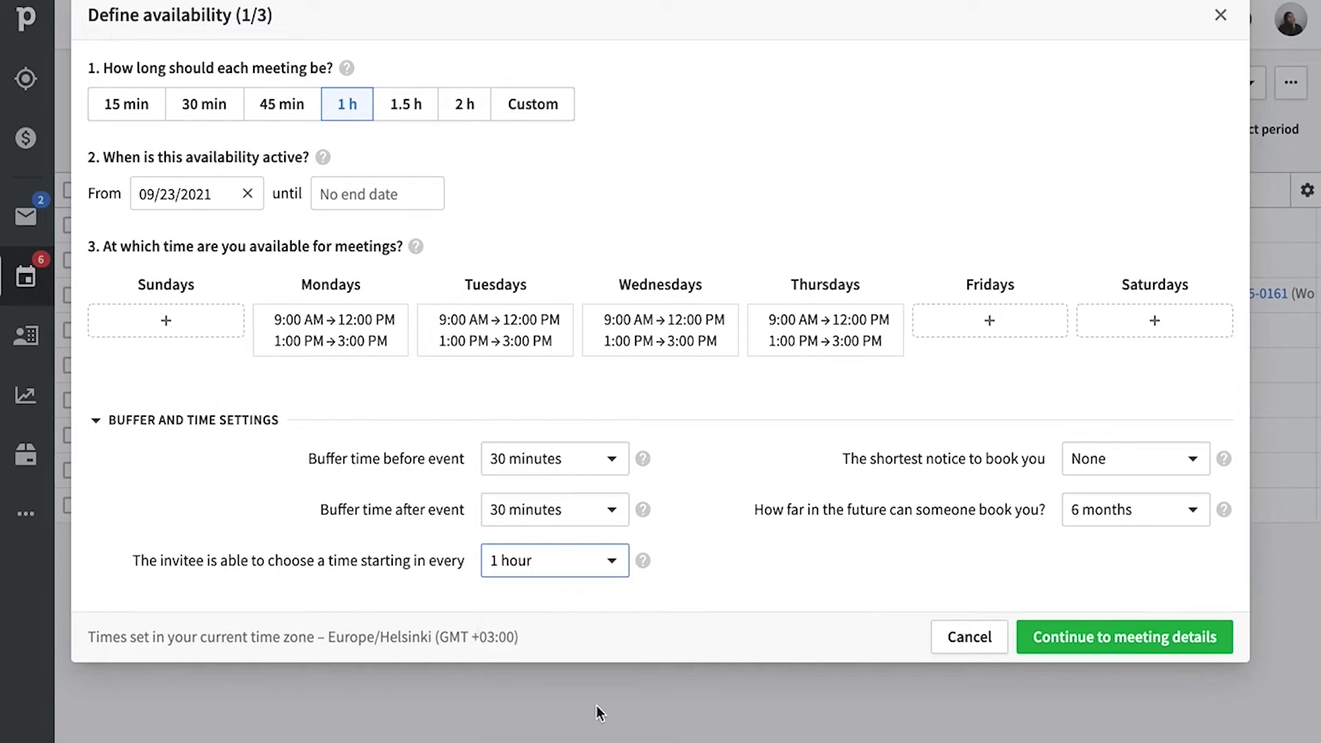
left_click(1204, 461)
left_click(1176, 313)
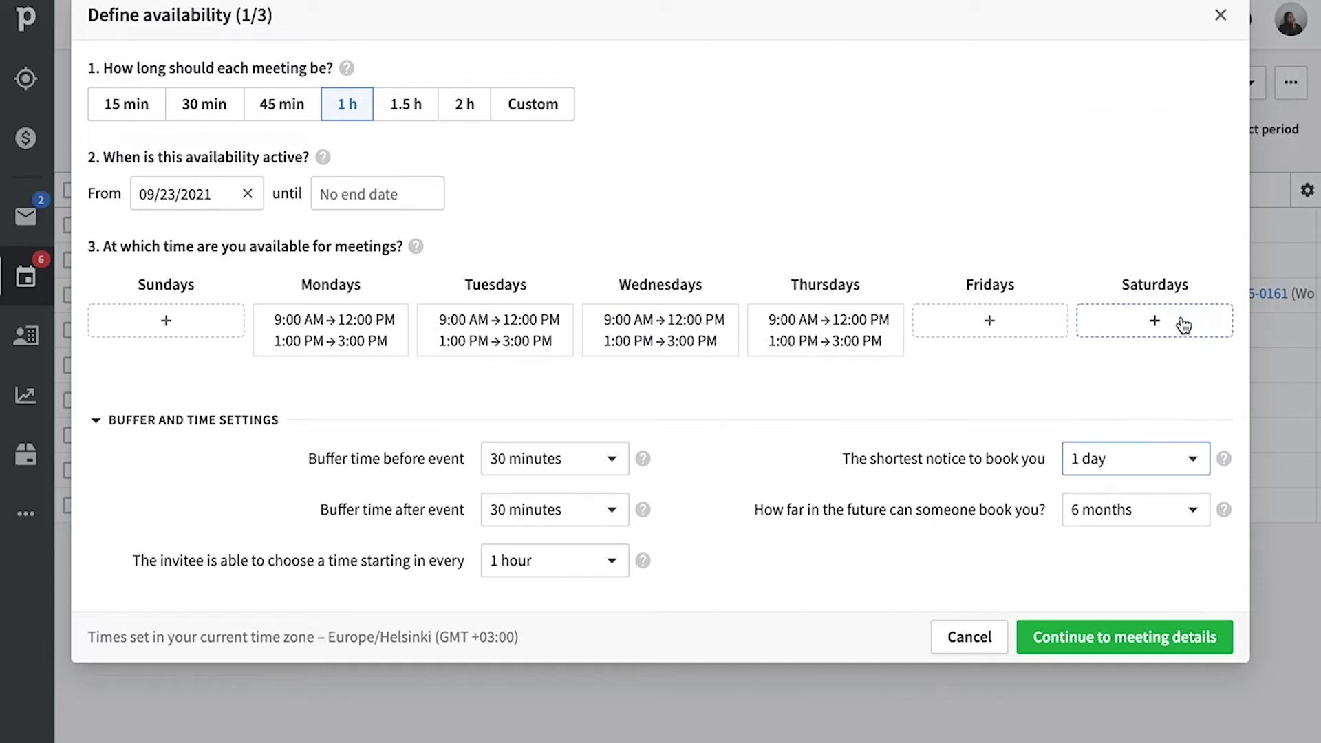
left_click(1195, 512)
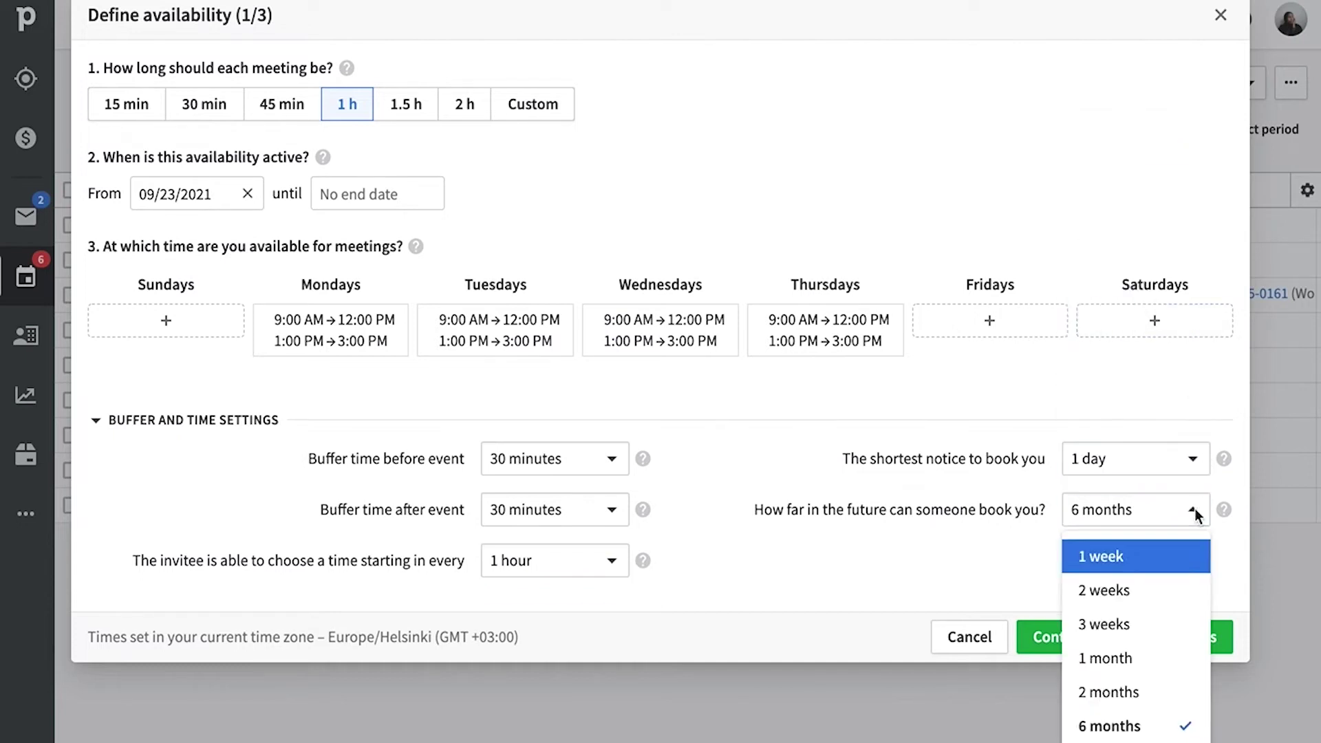
left_click(1190, 728)
On Meeting details, rename the meeting to 'Meeting with' plus the contact's first name.
left_click(1178, 652)
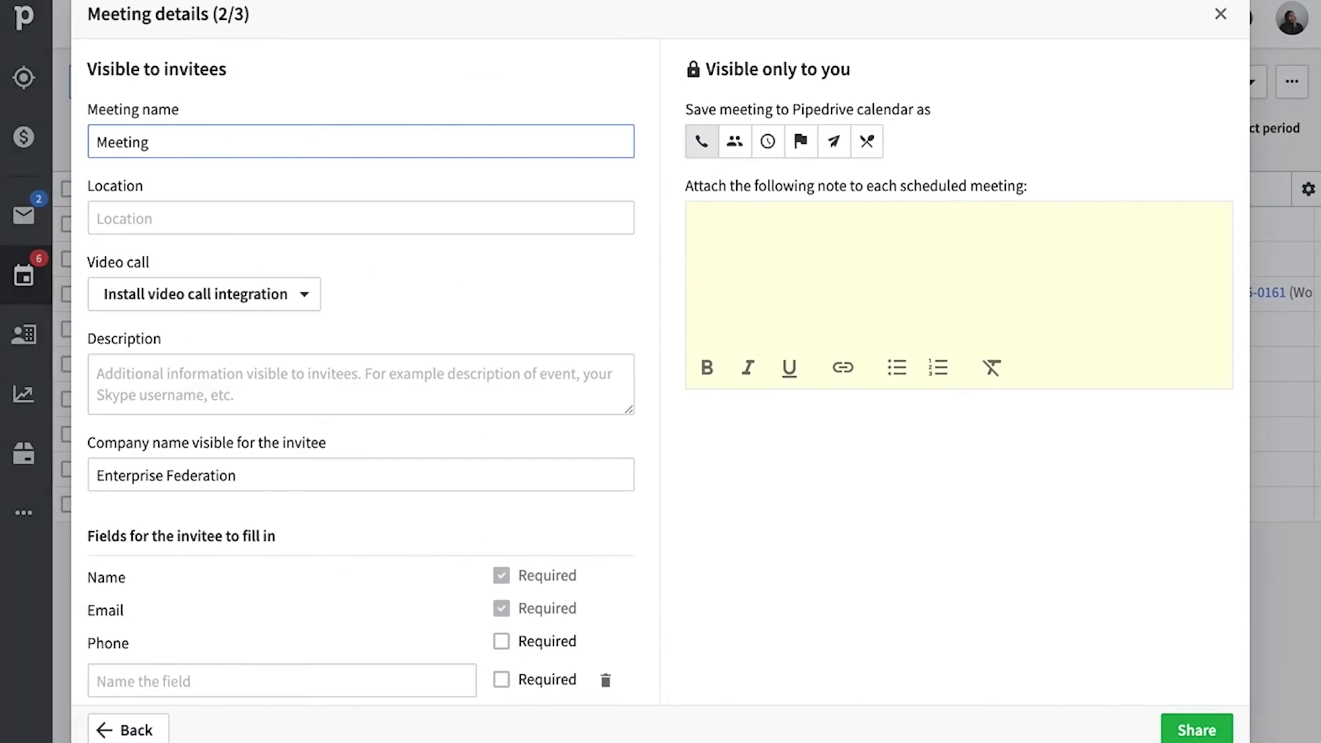
type("with Arraiyan")
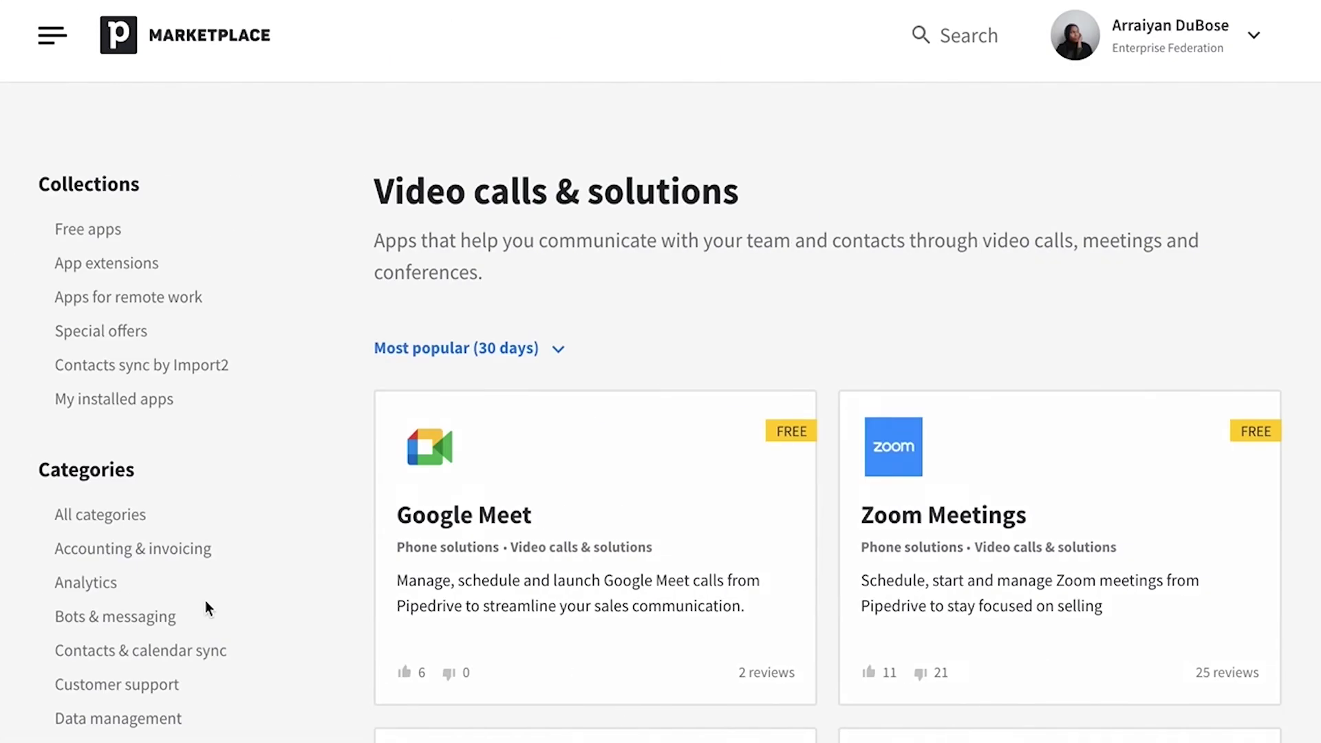
scroll(205, 600, "down", 2)
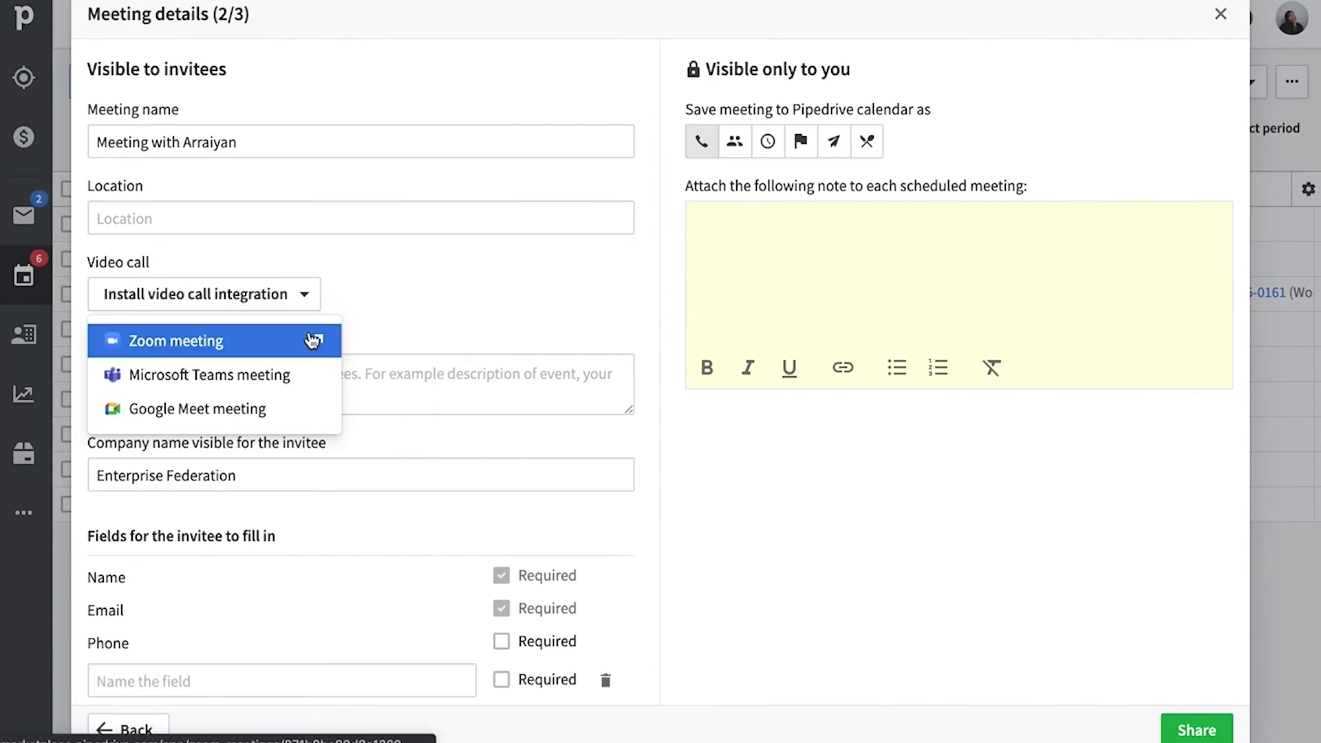
Choose Zoom meeting as the video call and install the Zoom Meetings app from Marketplace.
left_click(313, 340)
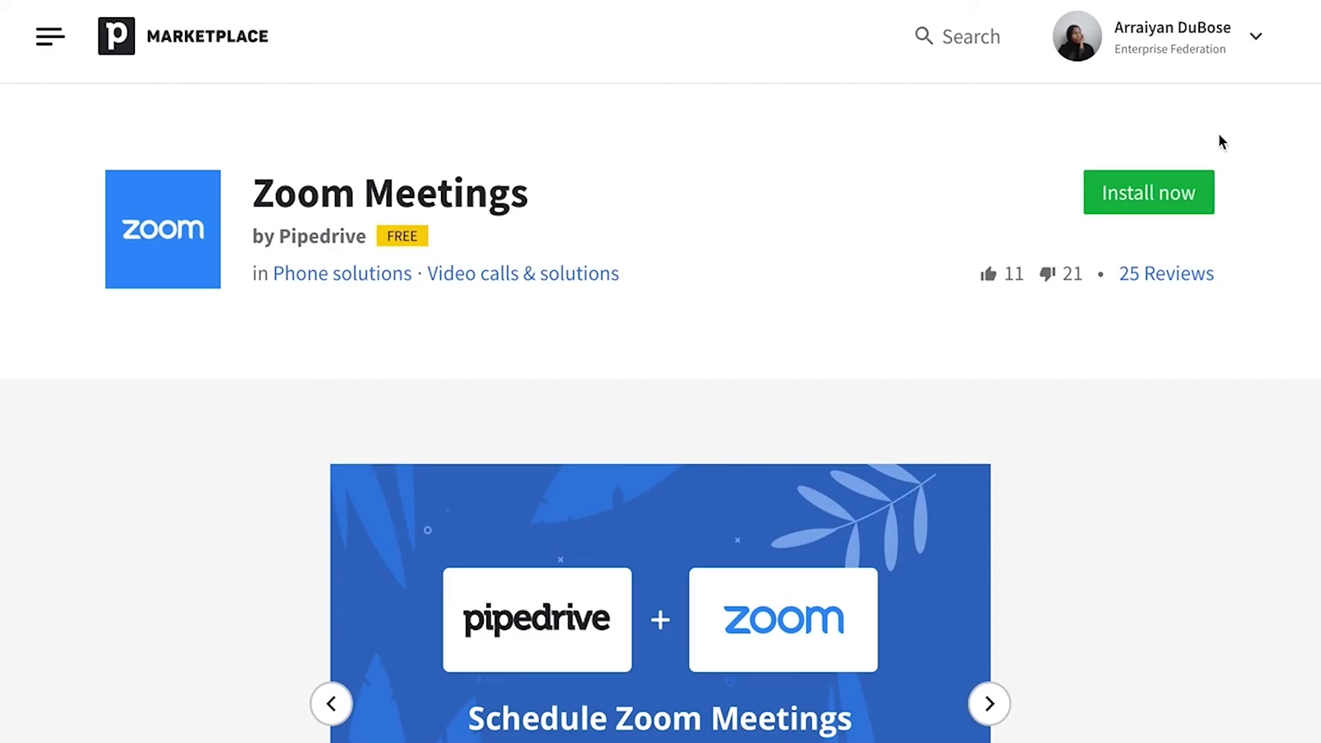
left_click(1200, 199)
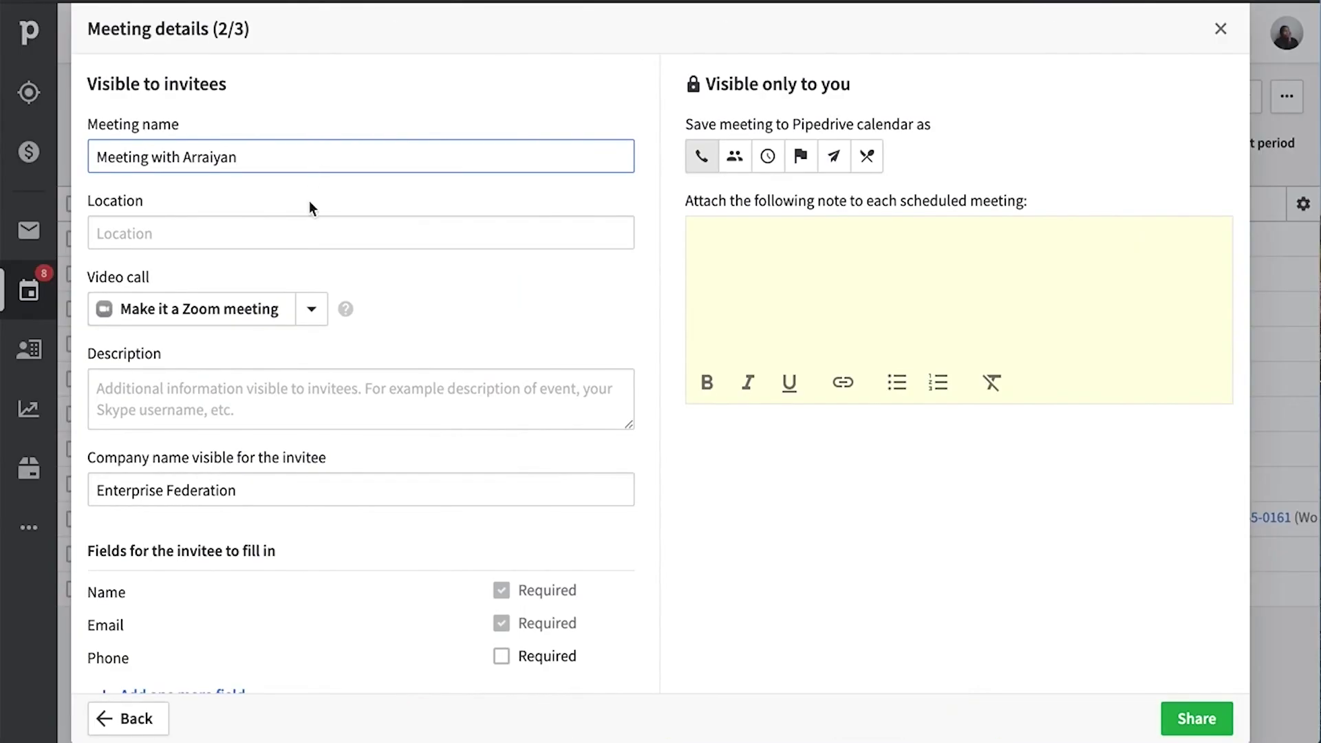
left_click(310, 224)
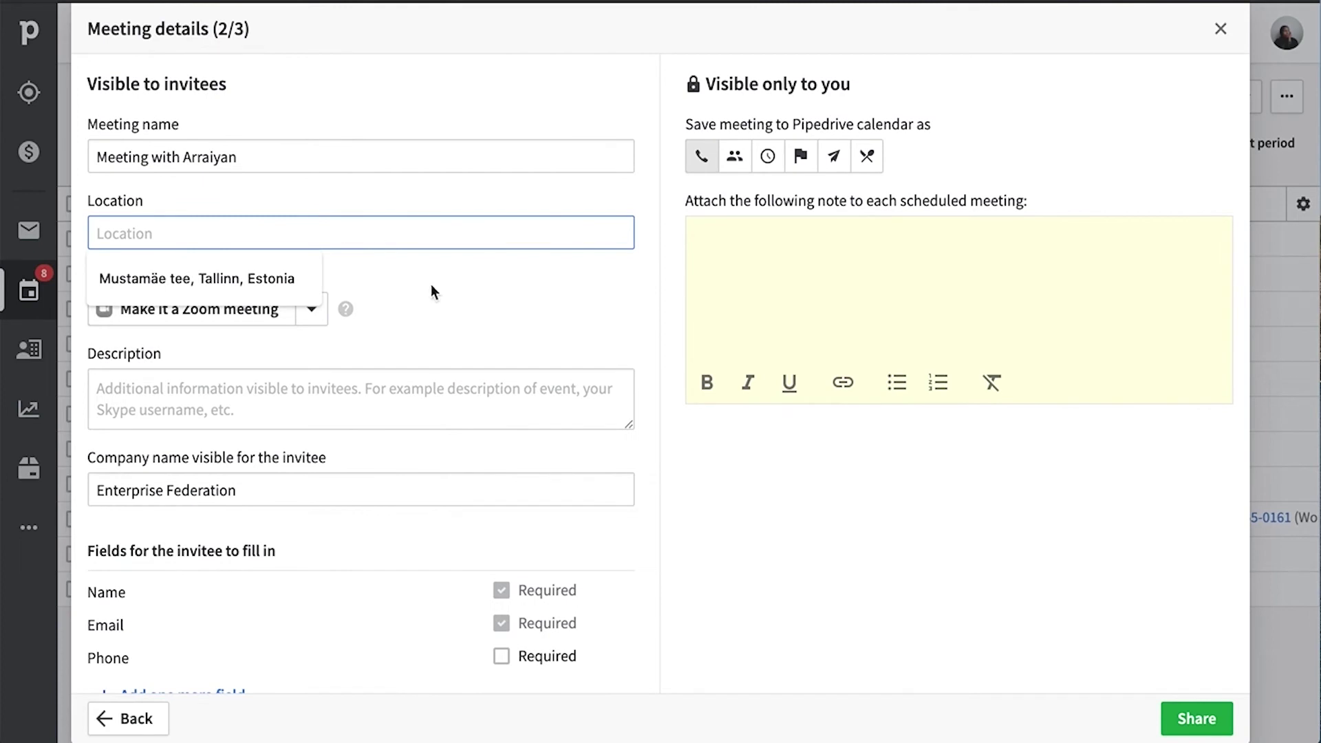
Keep Zoom as the video call and set the description to 'Product Demonstration'.
left_click(403, 296)
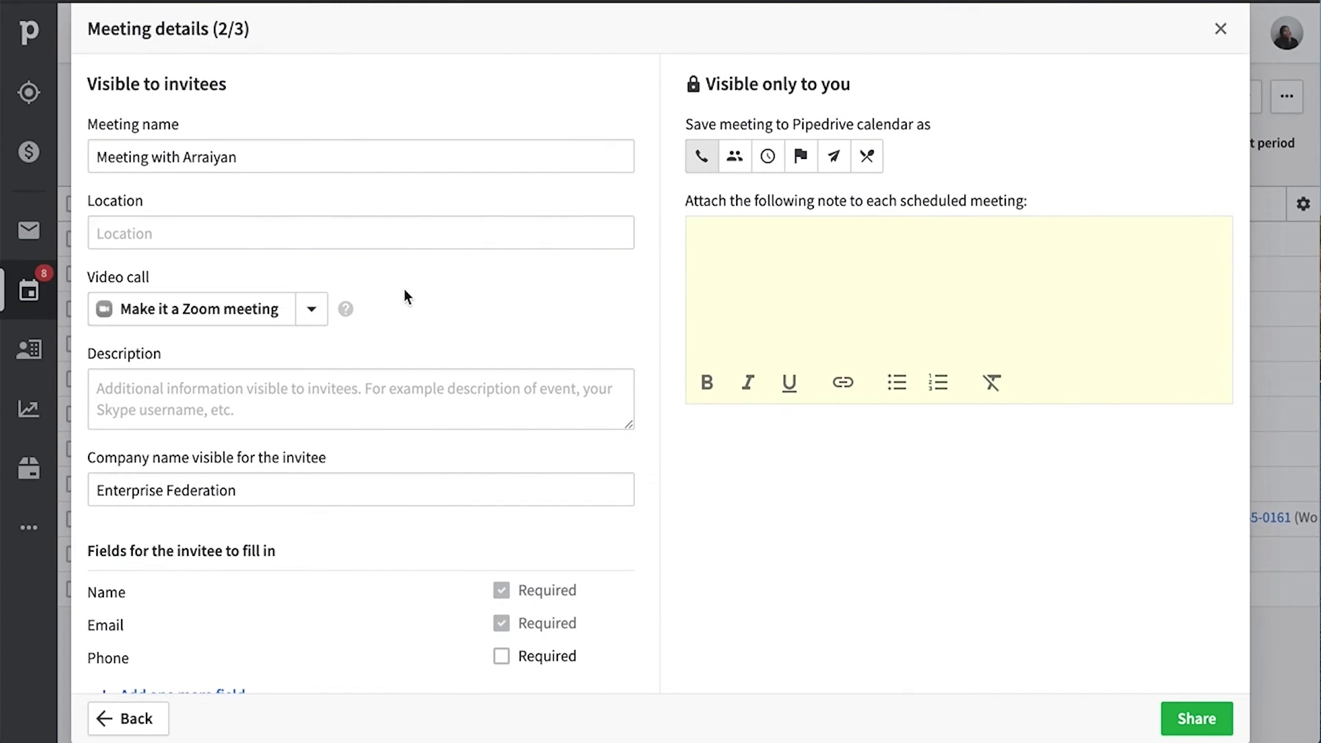
left_click(310, 311)
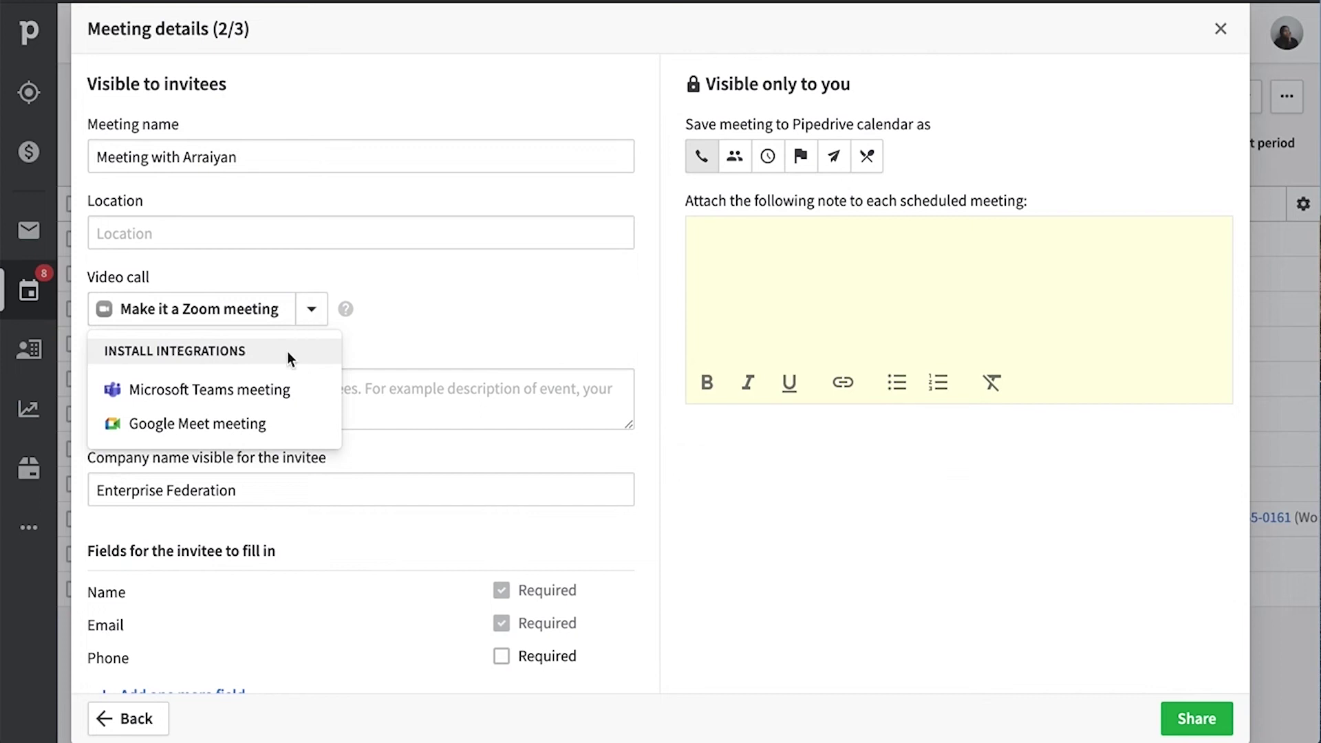
left_click(375, 399)
type("Product Demon")
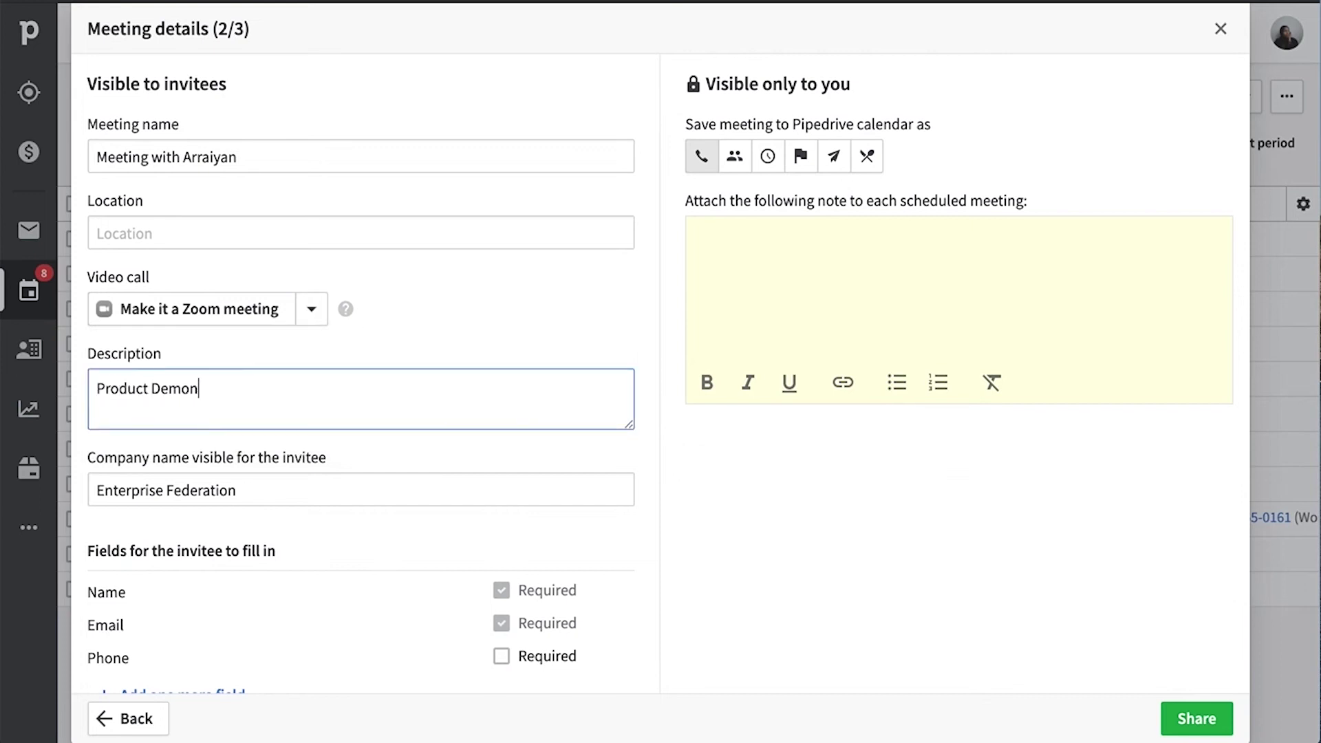
type("stration")
scroll(272, 578, "down", 1)
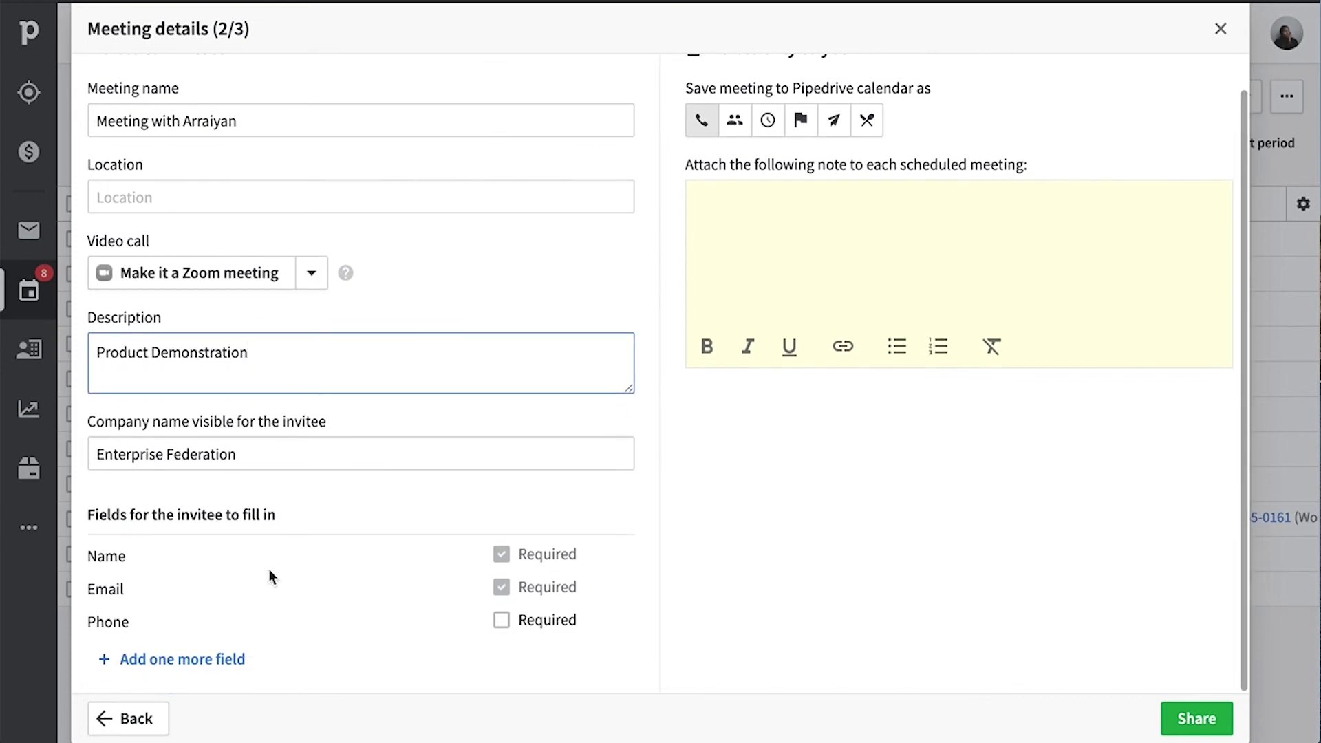
Add an 'Industry' invitee field and save booked meetings as Meeting activities.
left_click(161, 660)
scroll(348, 633, "down", 1)
left_click(336, 619)
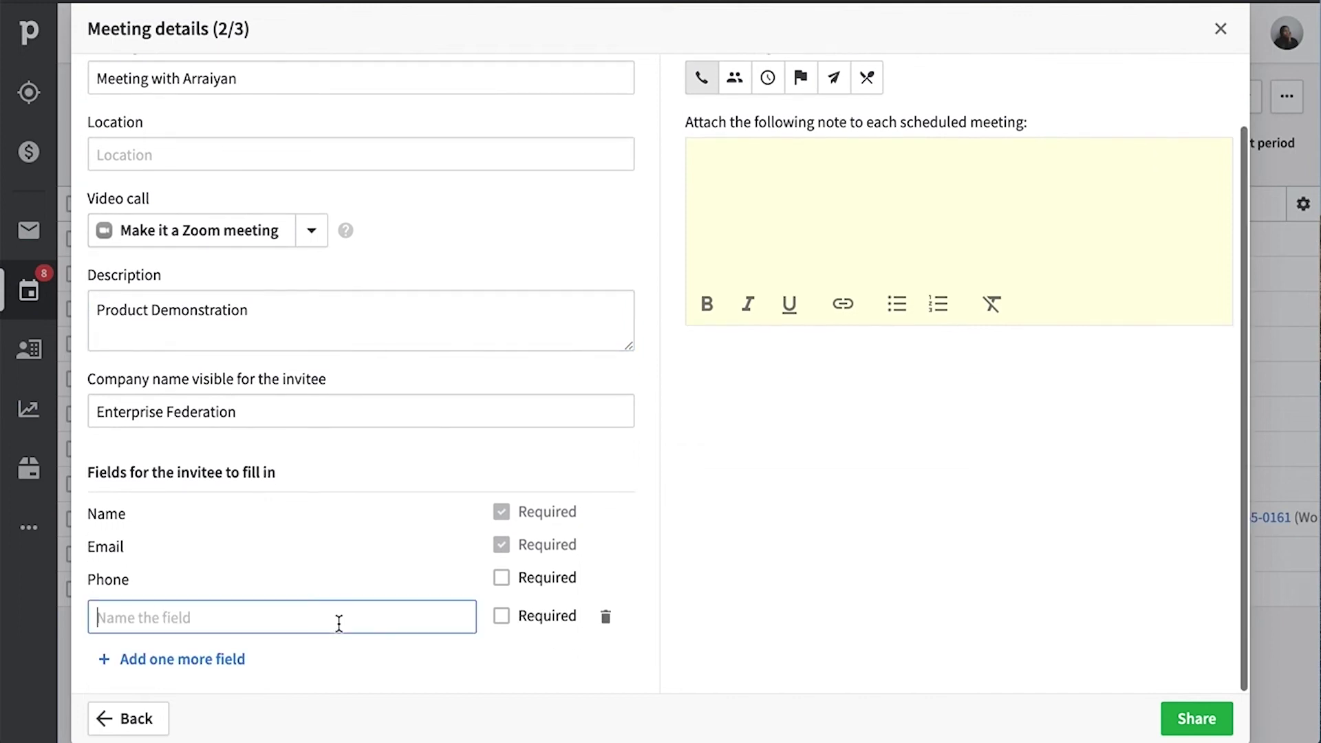
type("Industry")
scroll(396, 664, "up", 2)
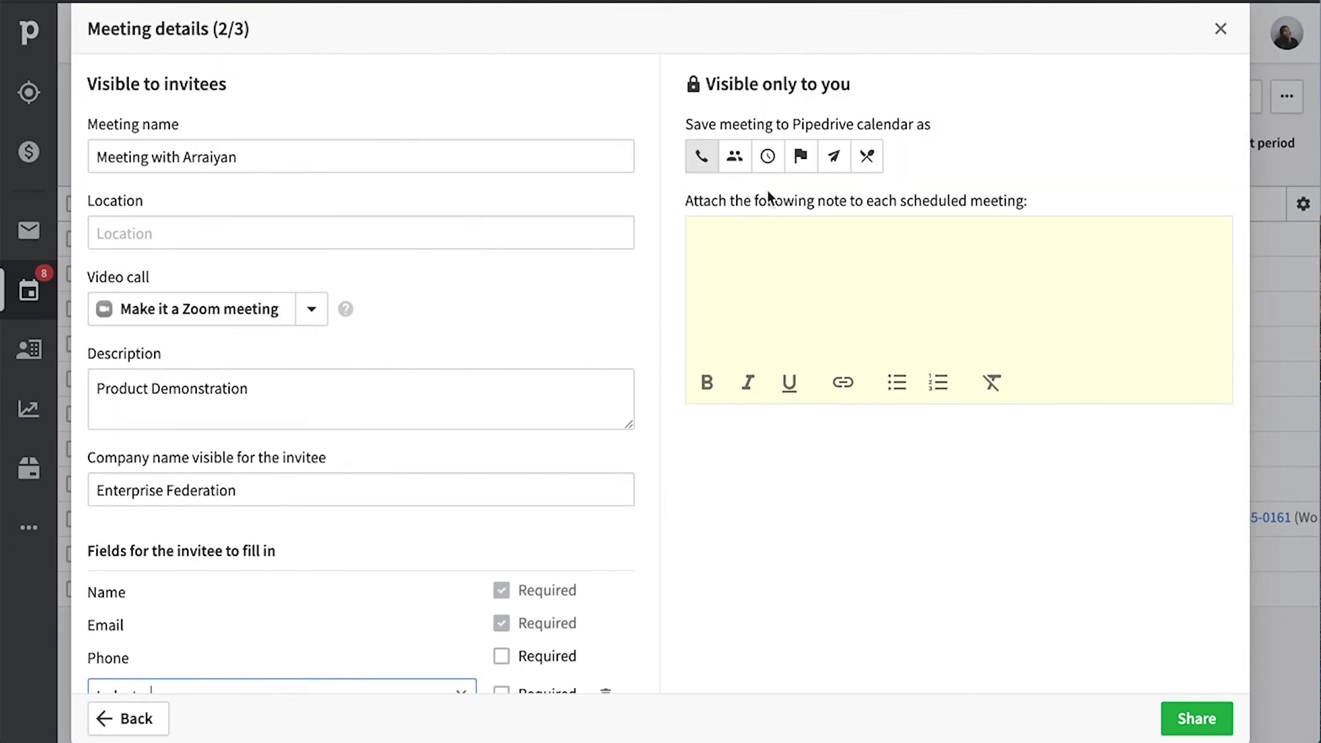
left_click(734, 164)
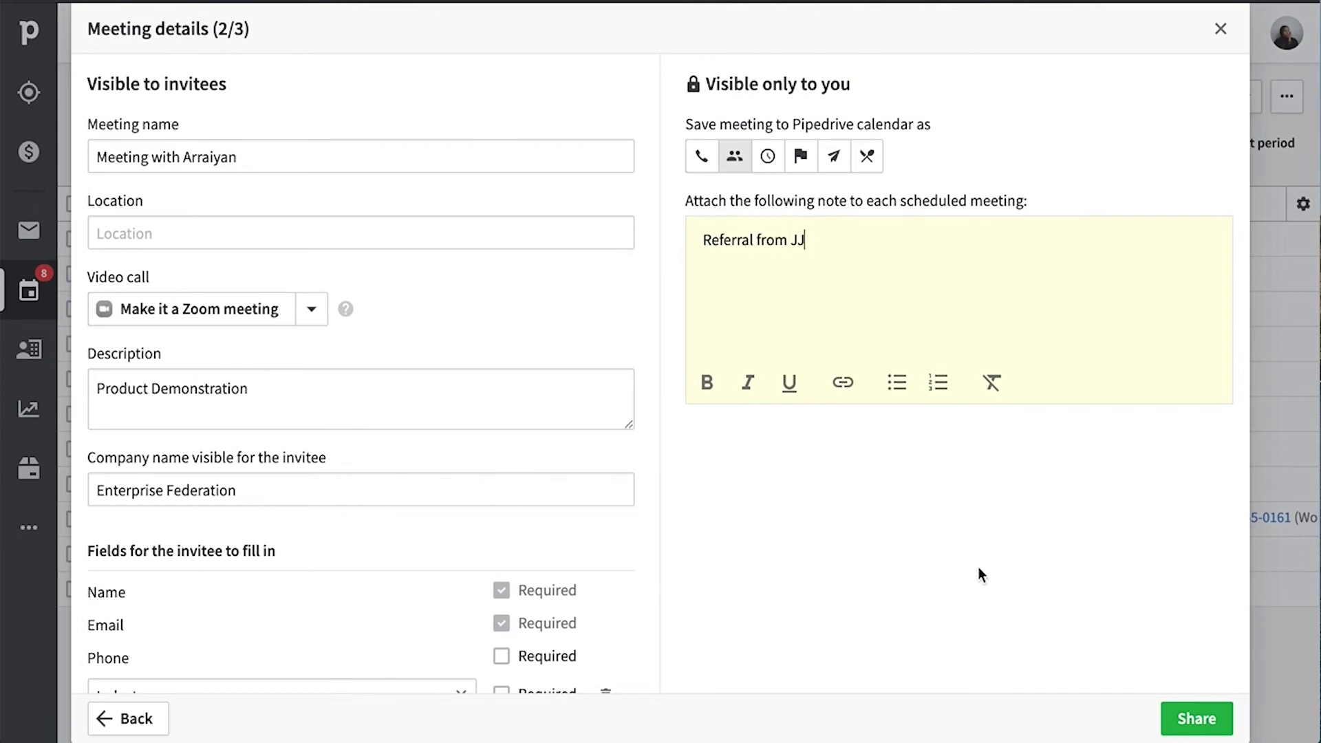
Copy the new availability's scheduler share link and close the availability list.
left_click(1197, 718)
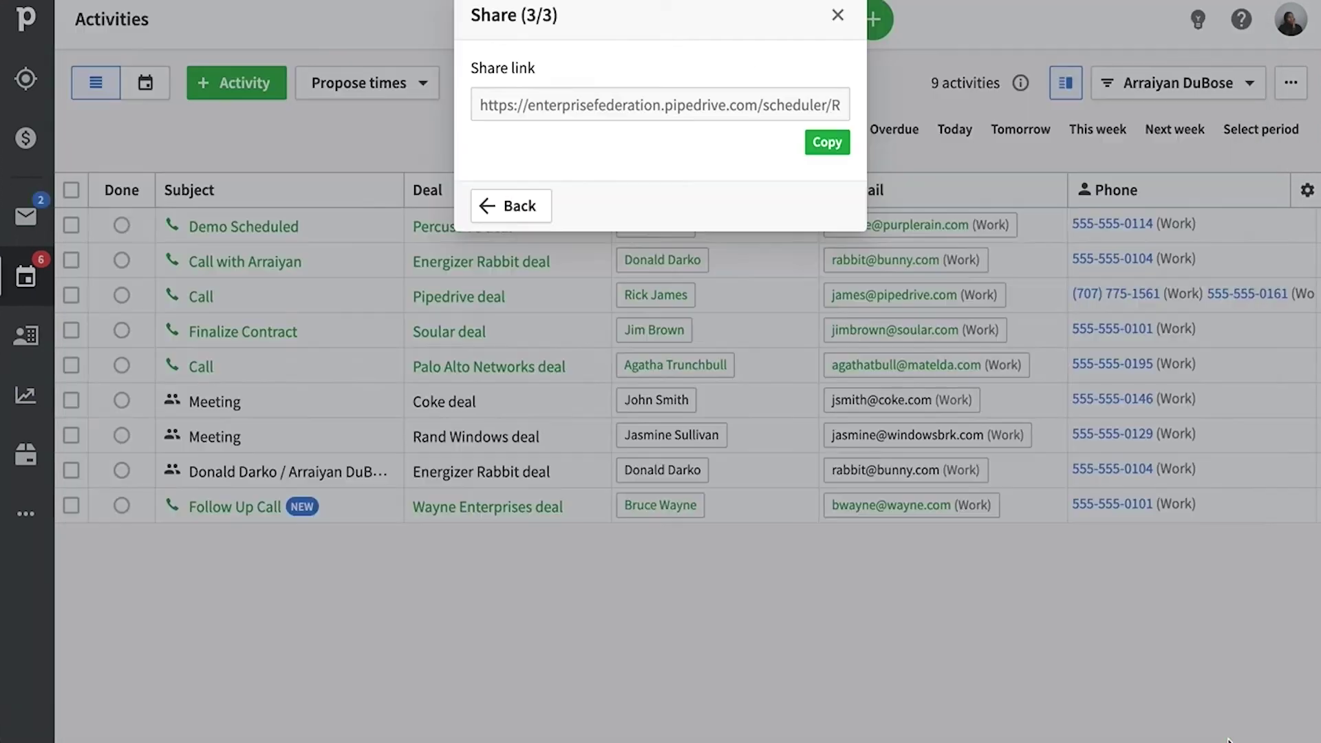
left_click(846, 146)
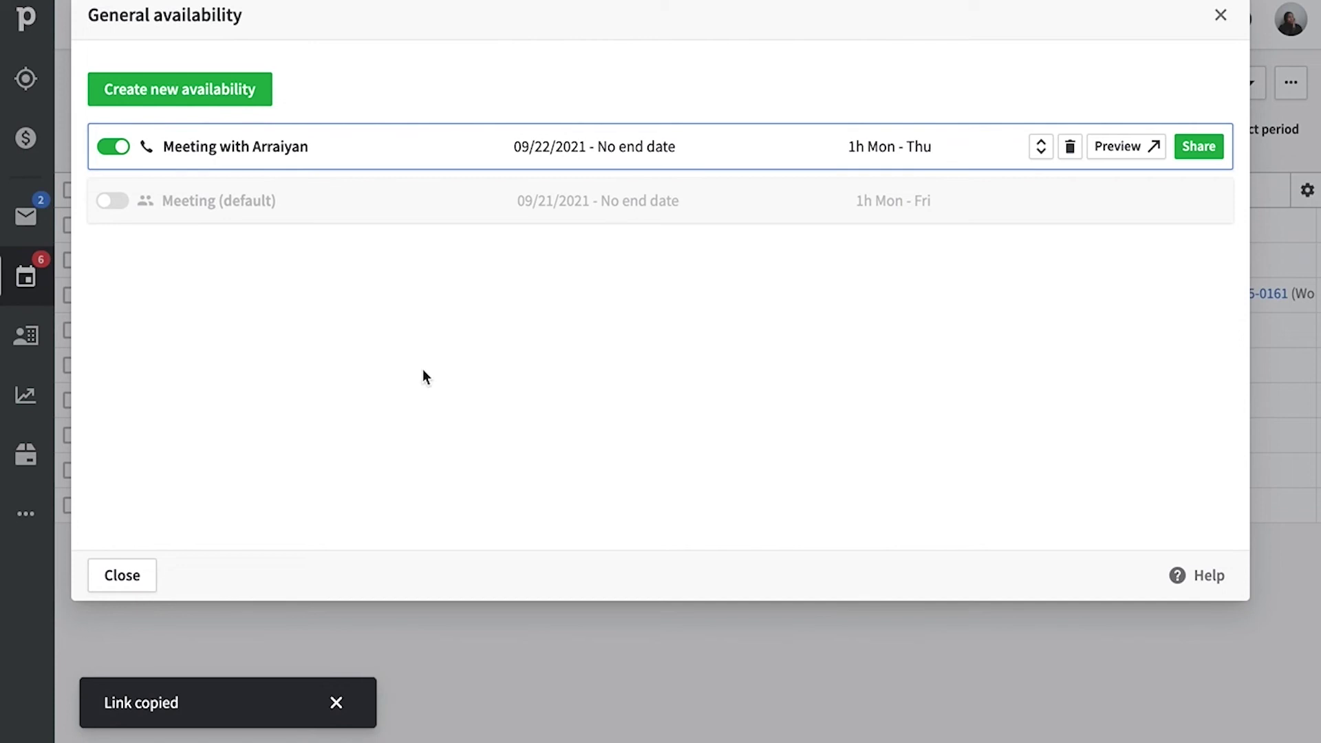
left_click(122, 575)
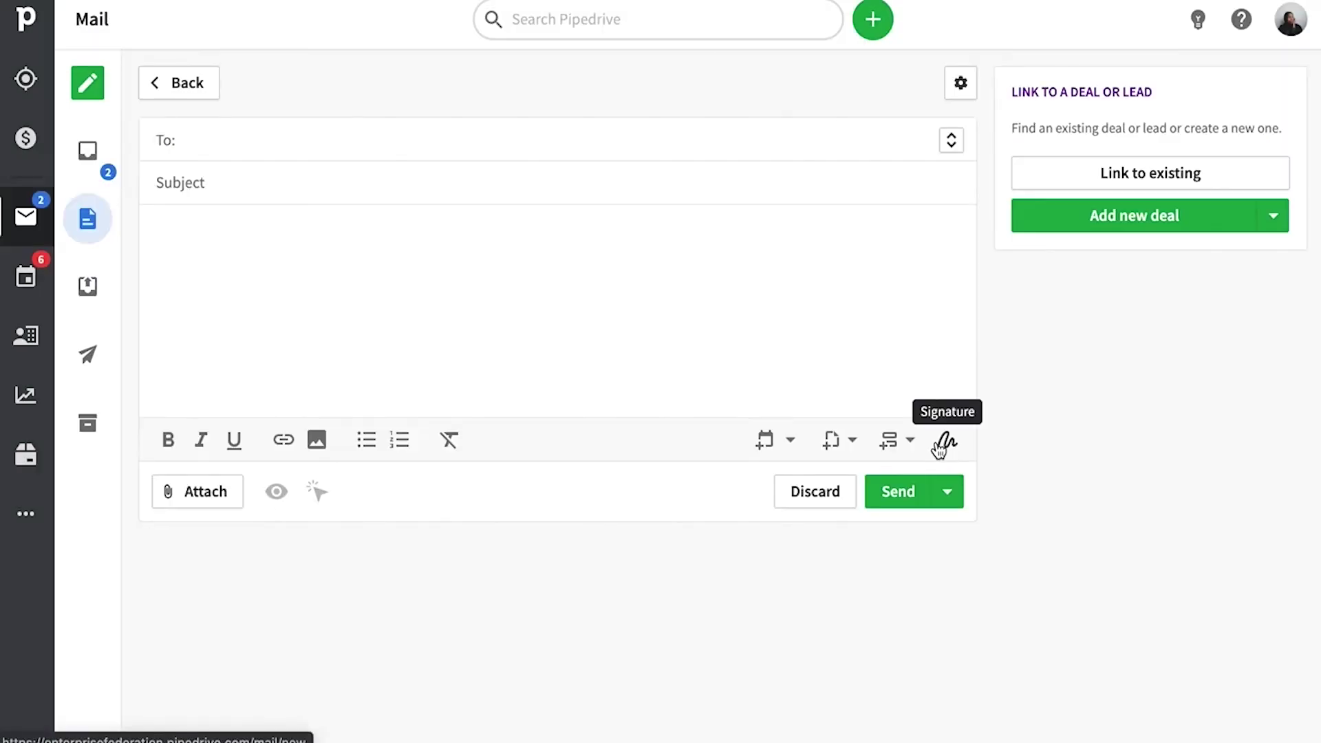
Save a signature with the one-hour meeting 'book a time here' link, sender's name and Sales Specialist title.
left_click(942, 444)
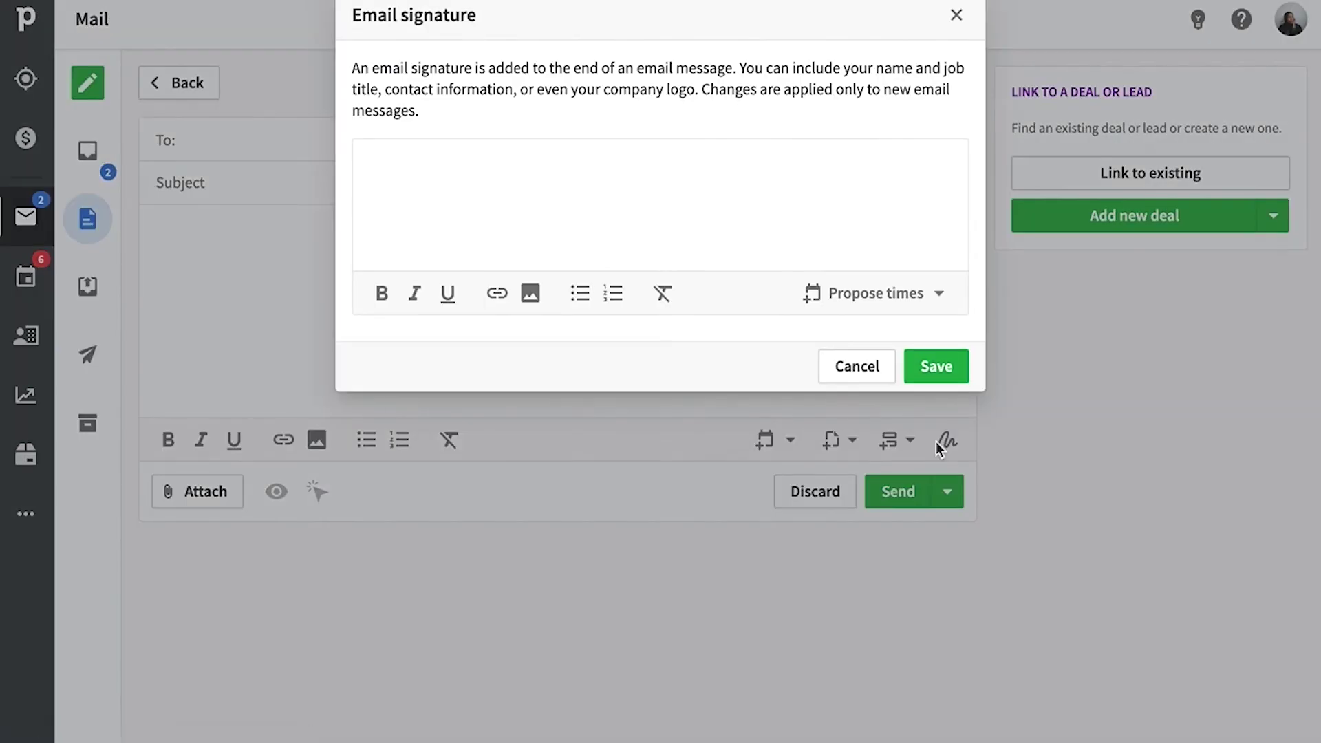
left_click(932, 294)
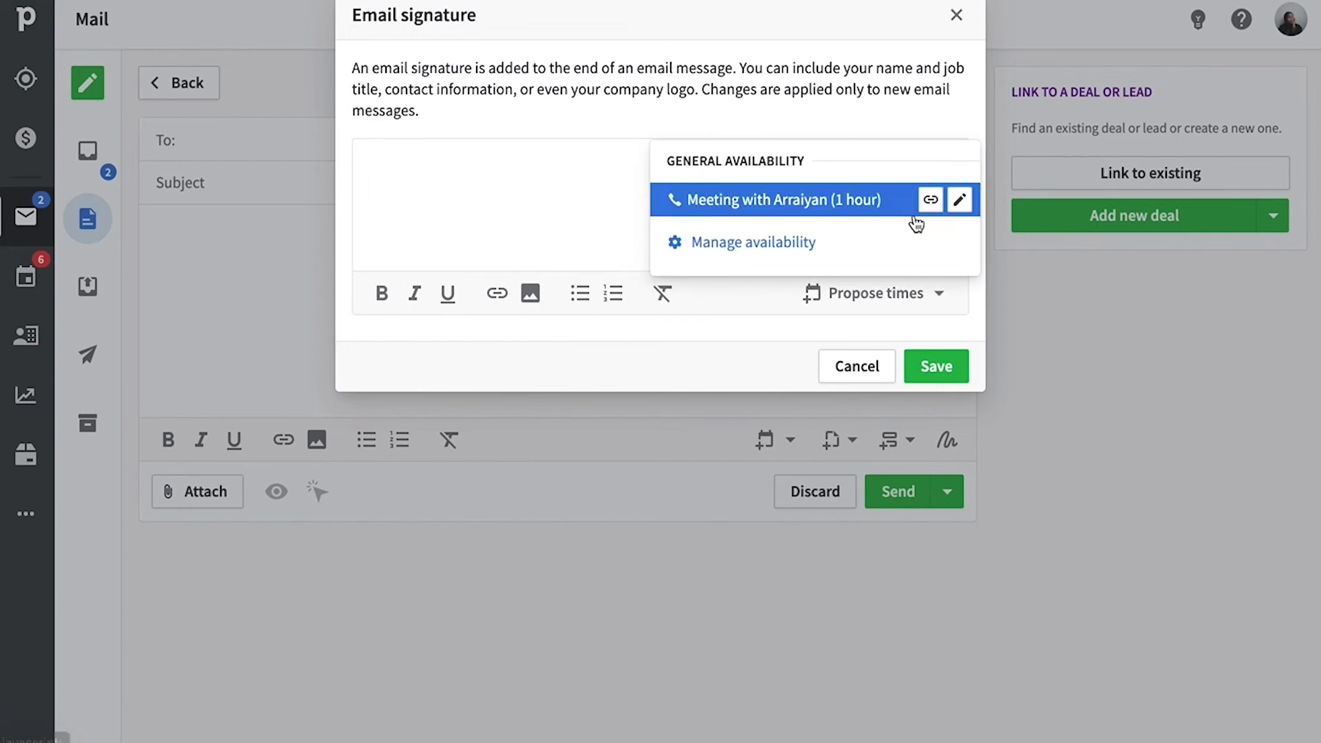
left_click(913, 210)
key("ctrl+v")
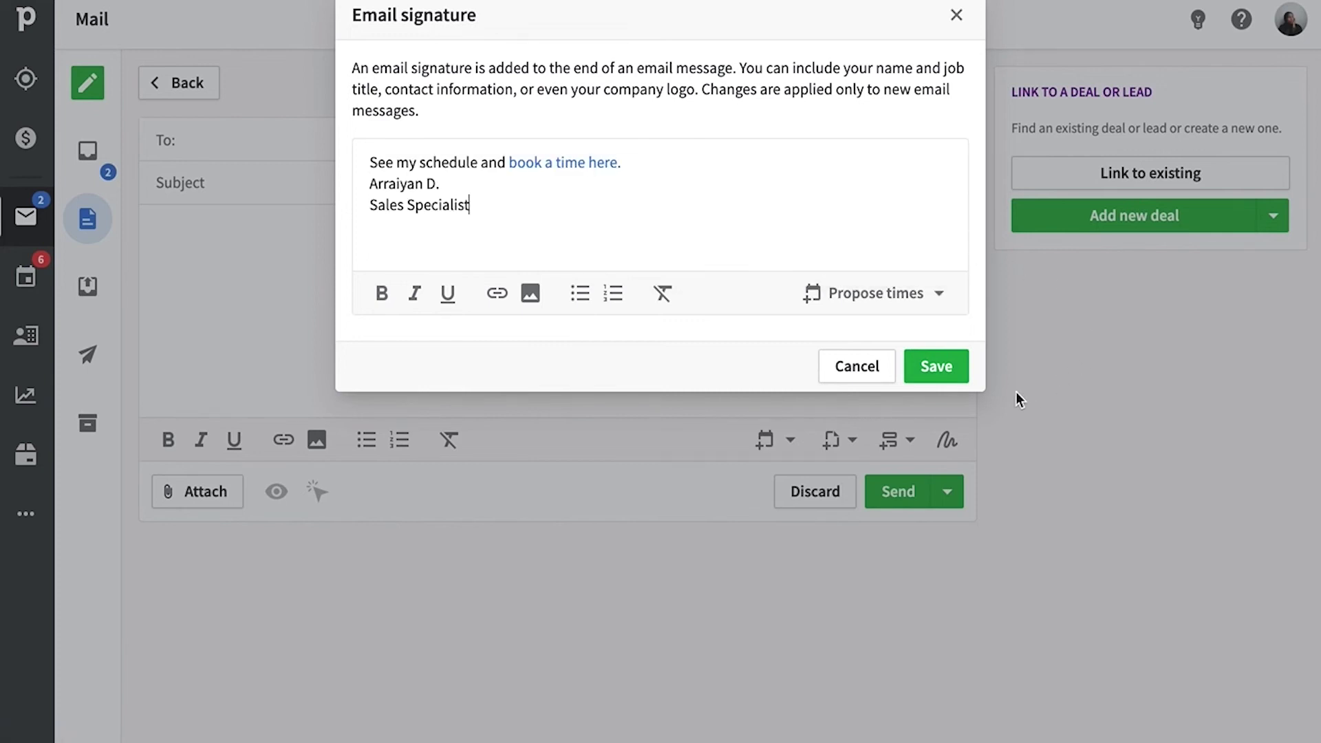
left_click(966, 377)
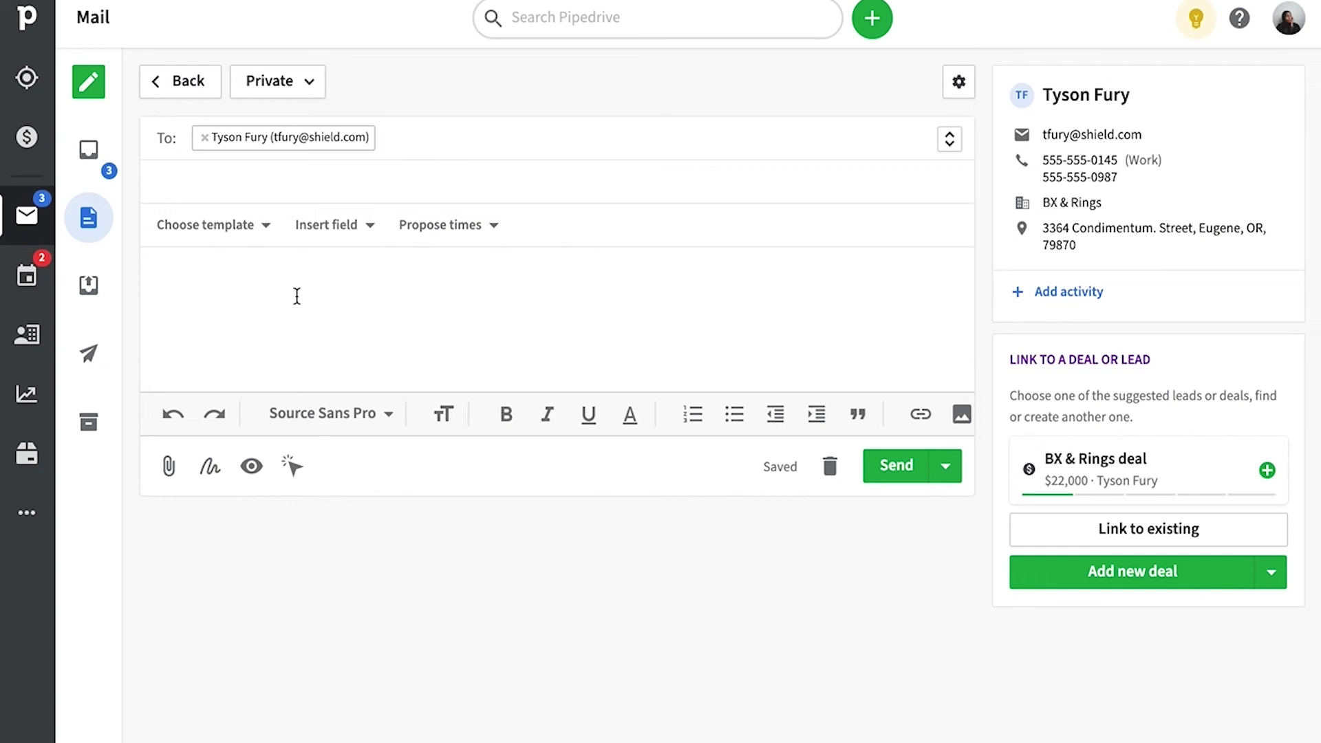
Give the draft the subject 'Let's Chat' and a body greeting the contact and proposing a product video call.
type("Chat")
left_click(250, 283)
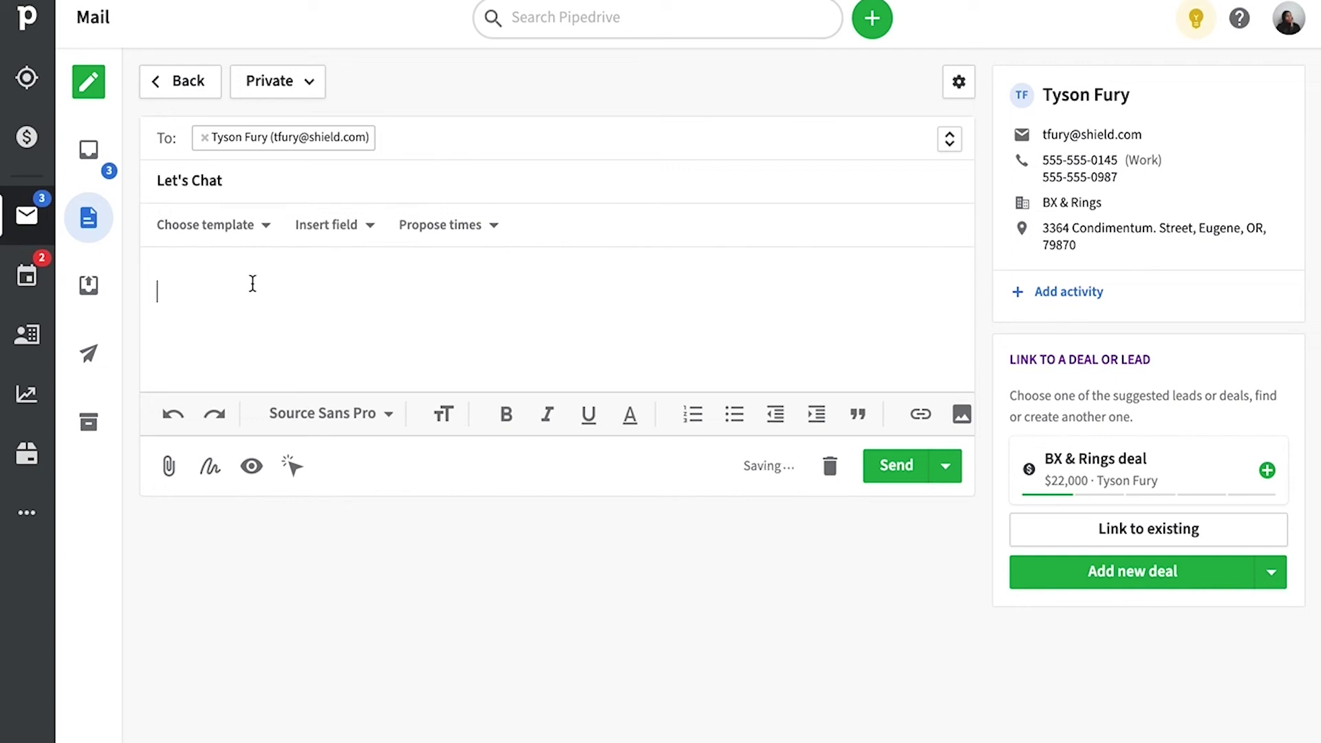
type("Hi Tyson,  I would love to set up a video call to discuss our products.")
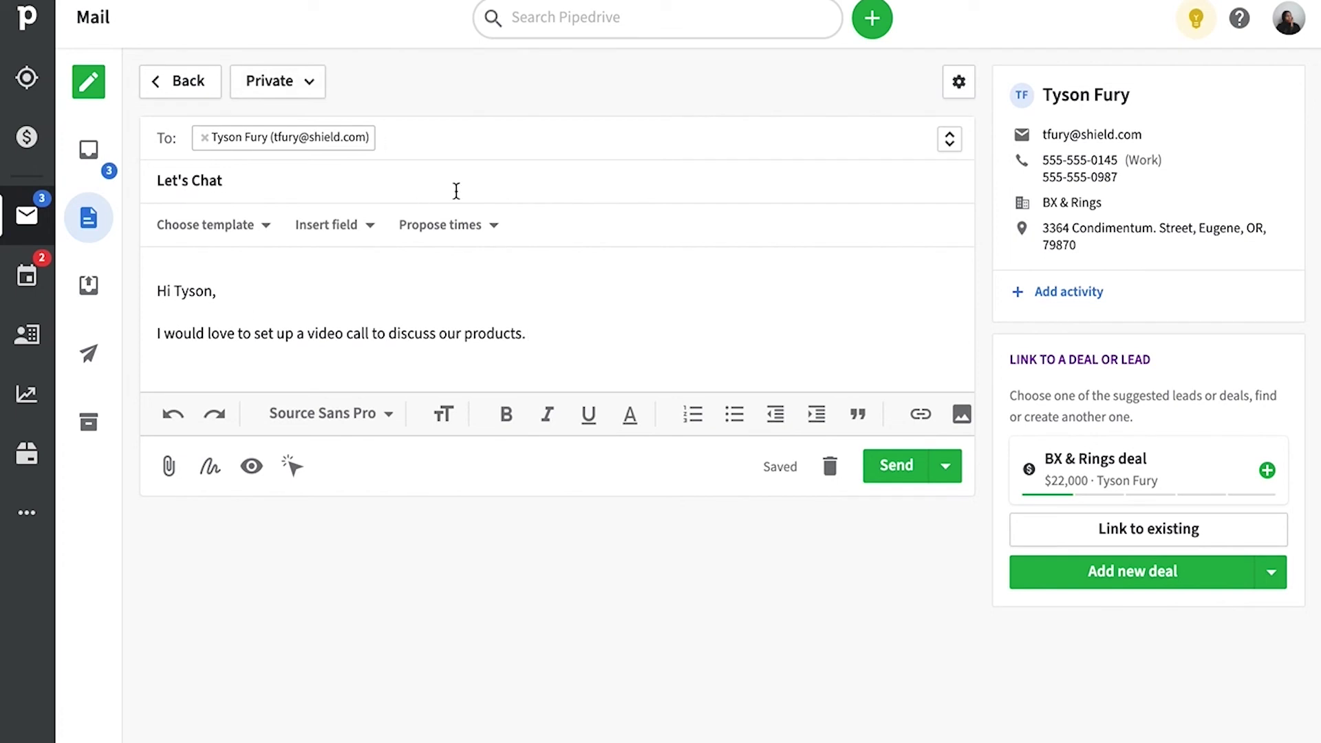
Insert the one-hour meeting booking link into the body and reveal its URL.
left_click(490, 226)
left_click(505, 308)
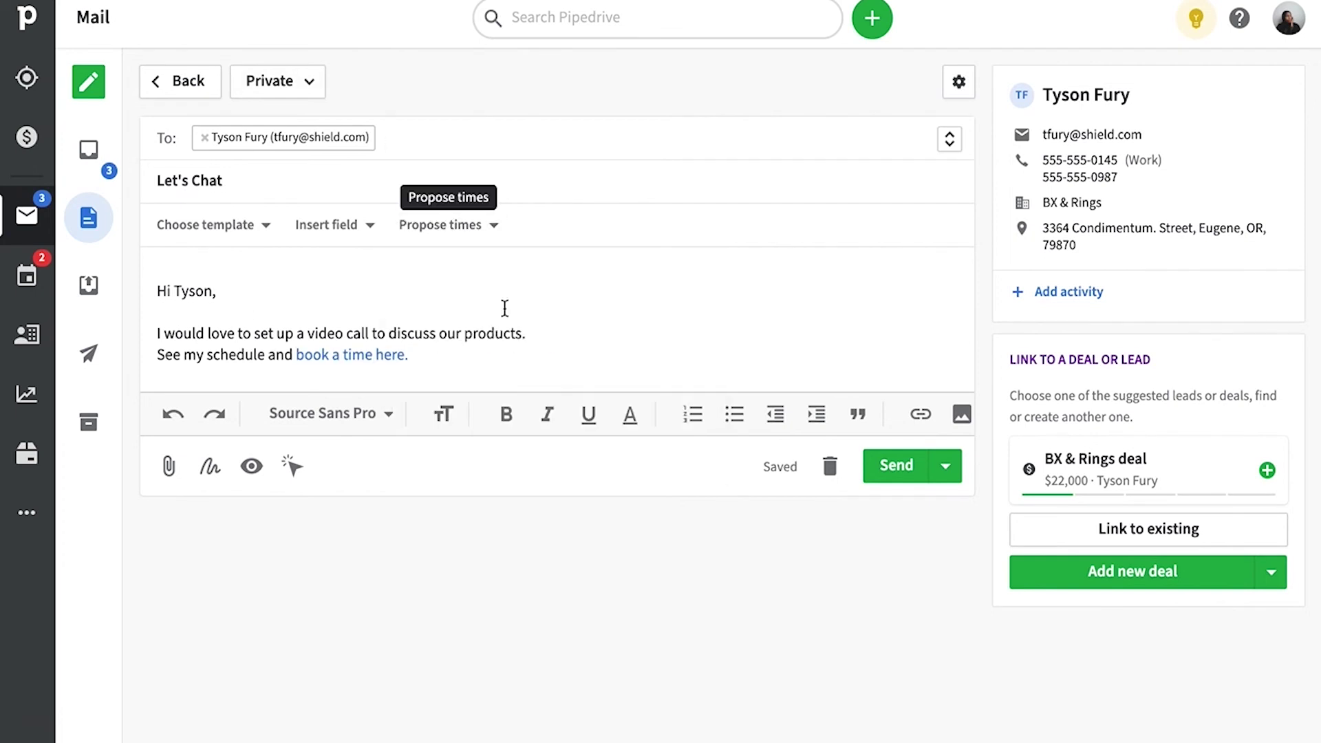
left_click(390, 363)
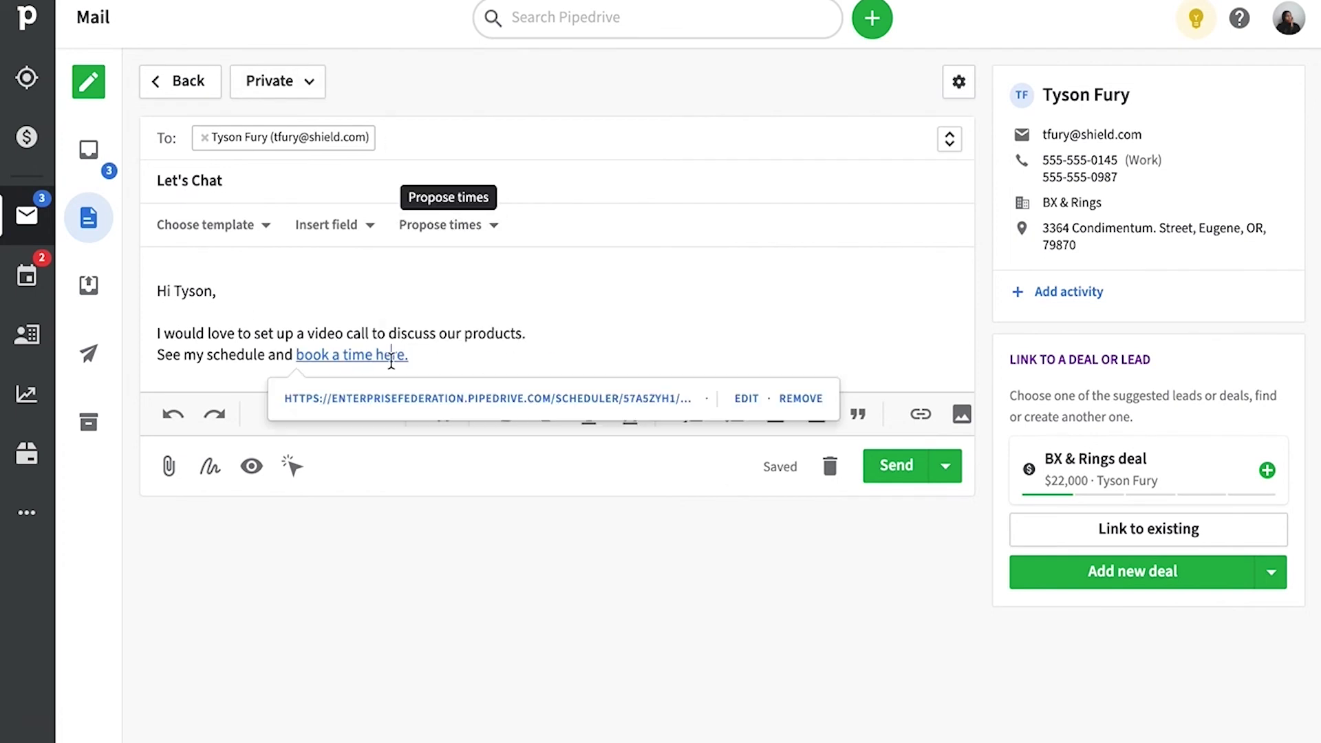
As the invitee, book the Tuesday, October 5, 11:00 AM slot and confirm the booking.
left_click(470, 401)
scroll(475, 590, "down", 2)
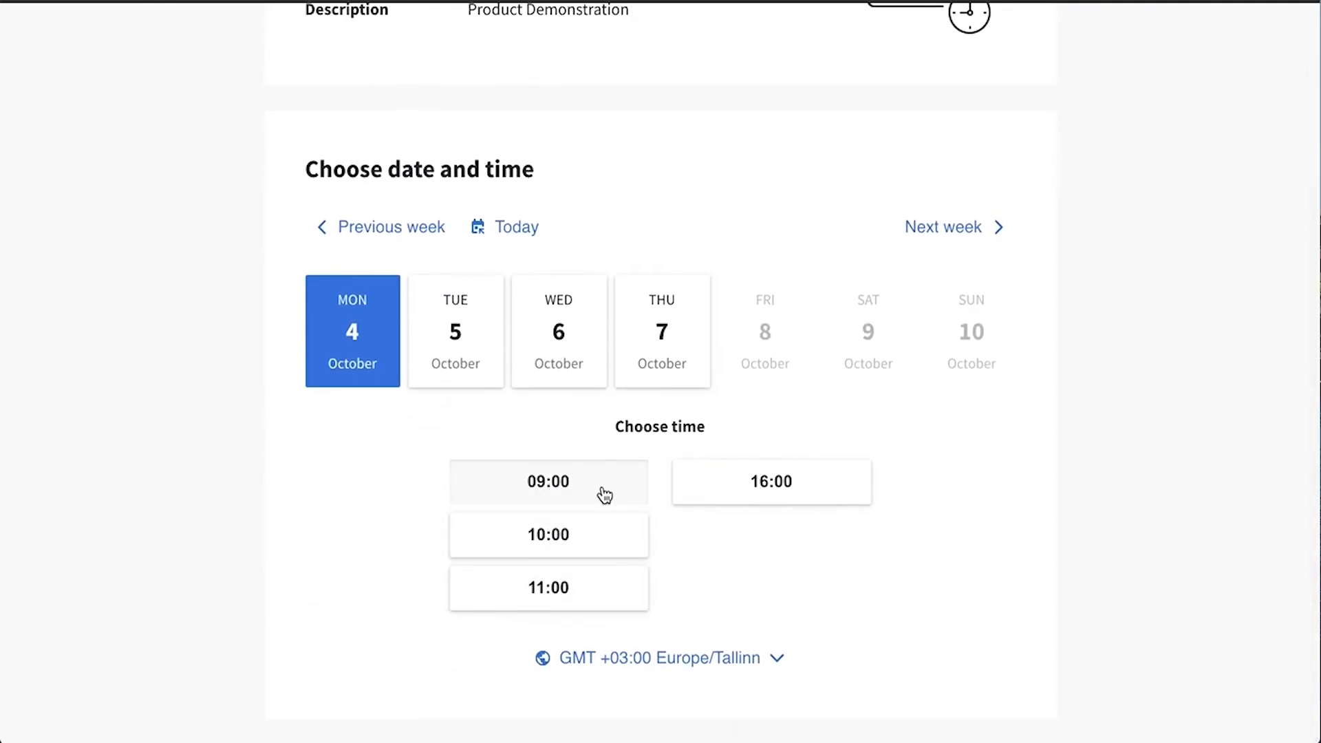
left_click(604, 494)
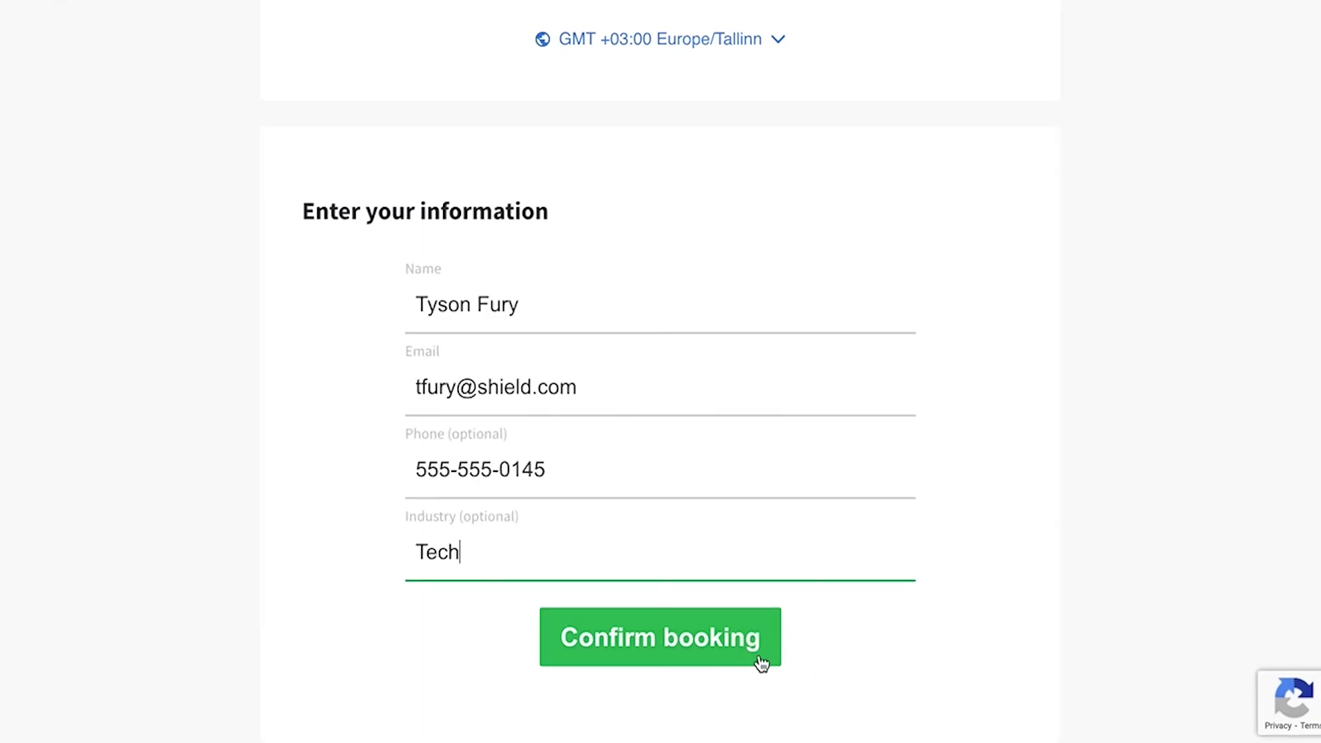
left_click(758, 655)
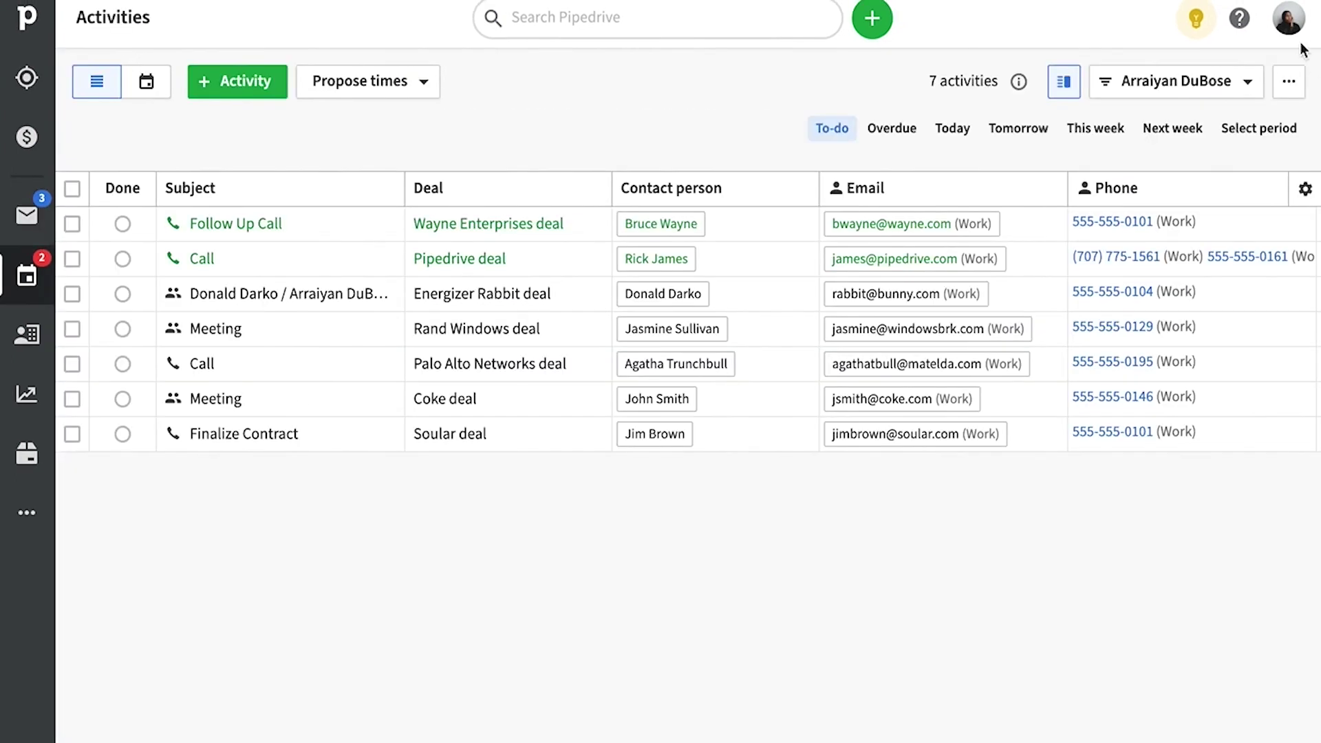
Under Personal preferences > Calendar sync, tick Call so Call activities sync to the calendar.
left_click(1297, 40)
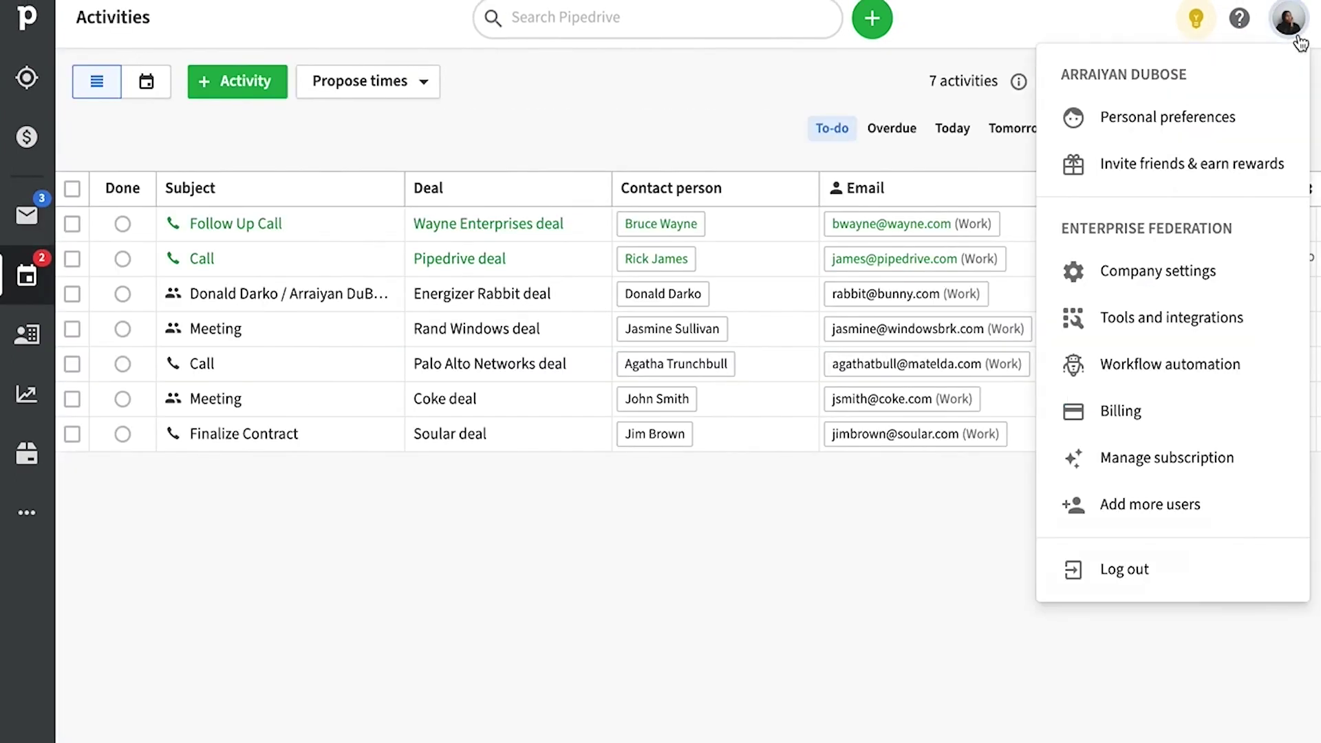
left_click(1282, 121)
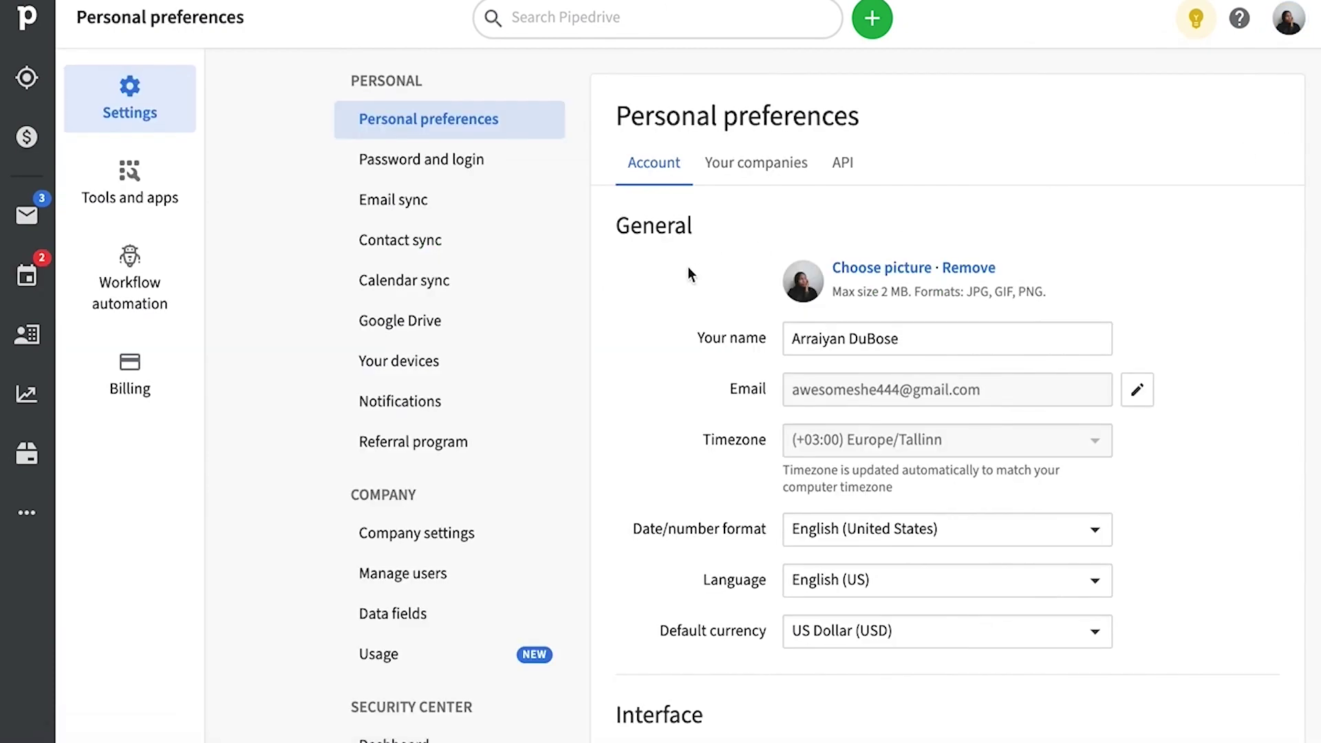
left_click(555, 284)
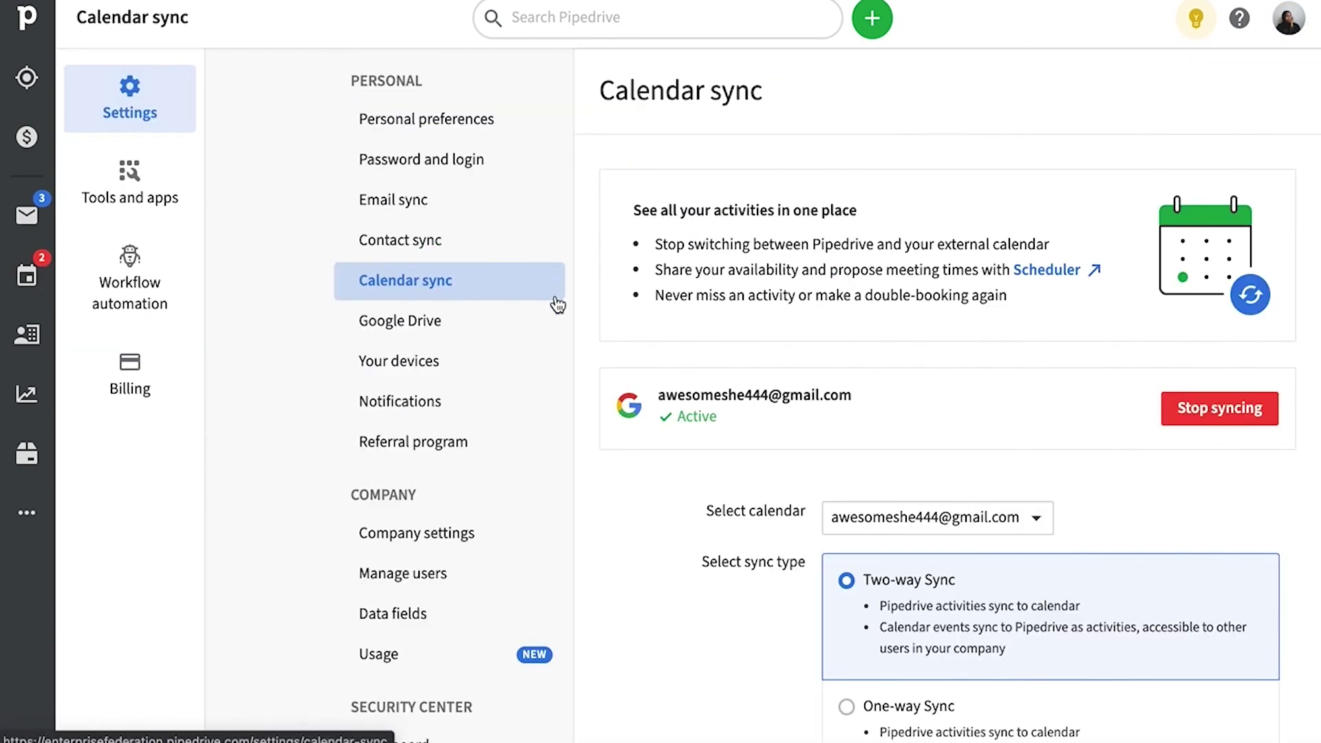
scroll(609, 586, "down", 4)
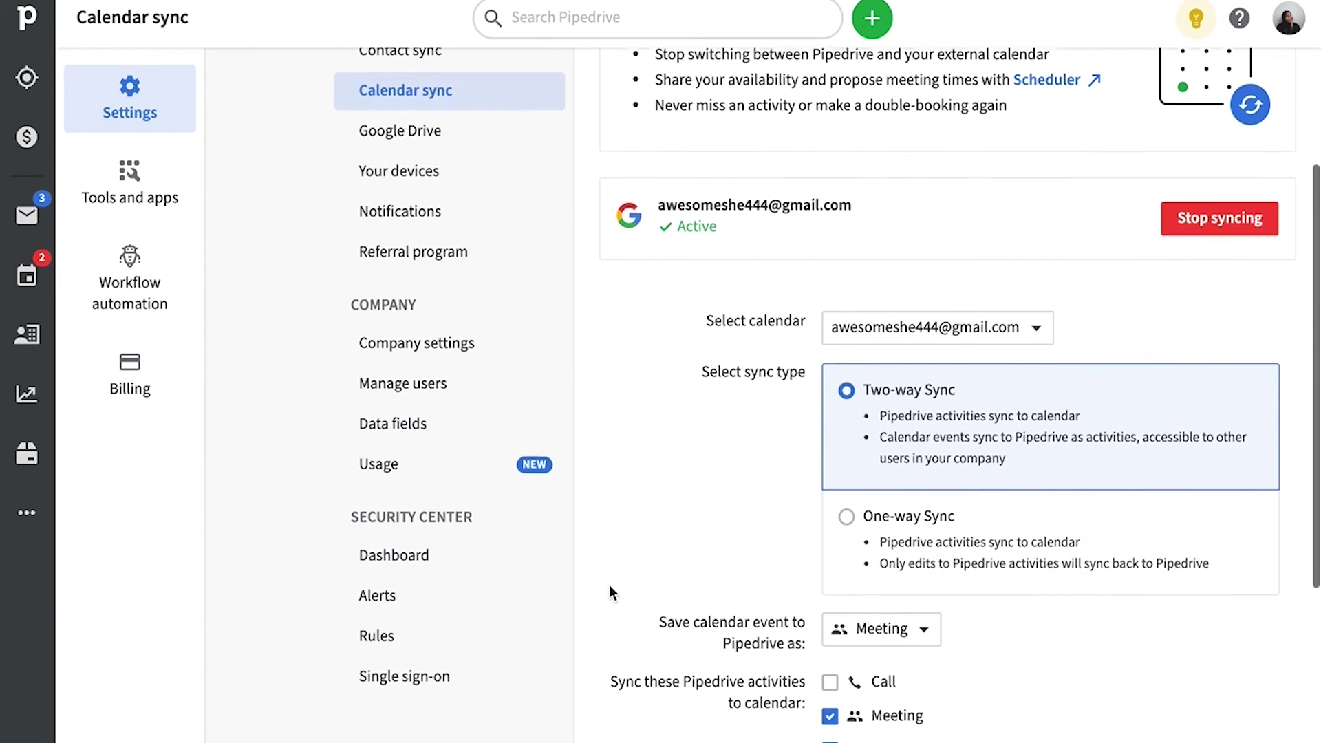
scroll(608, 584, "down", 2)
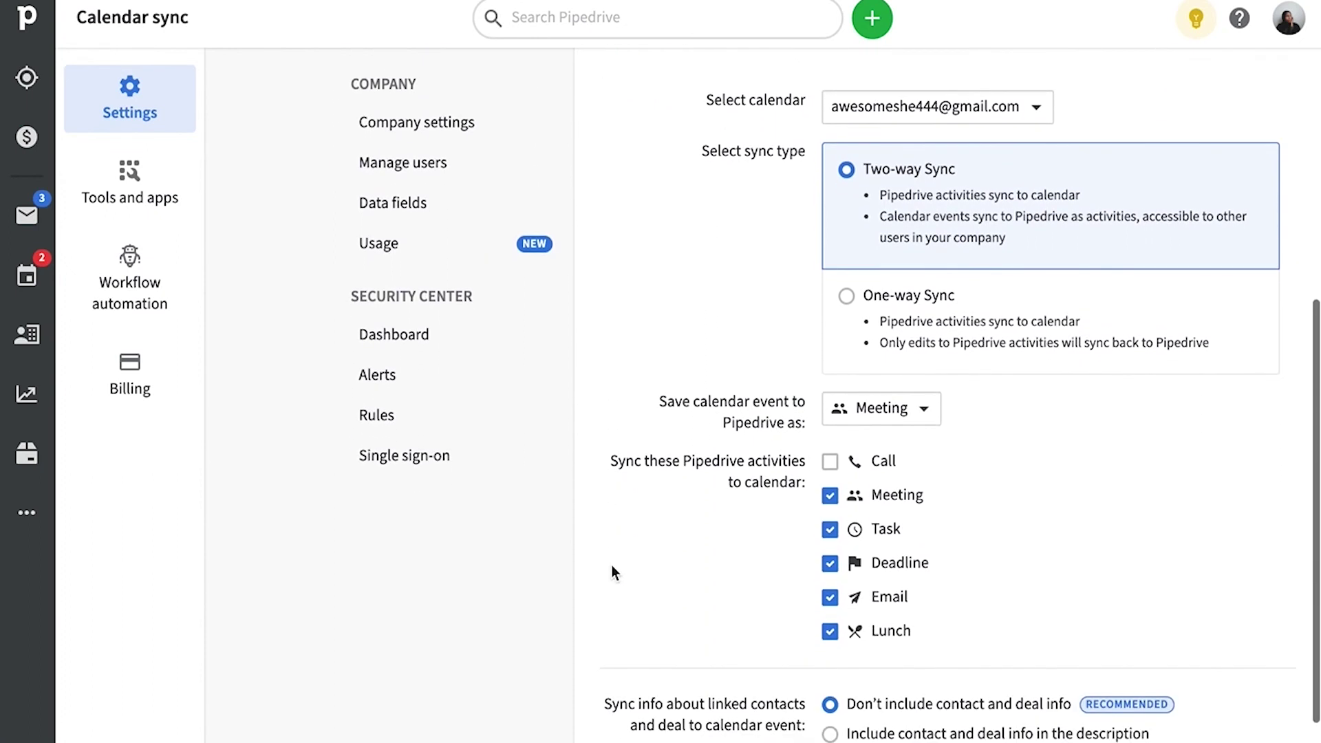
left_click(829, 462)
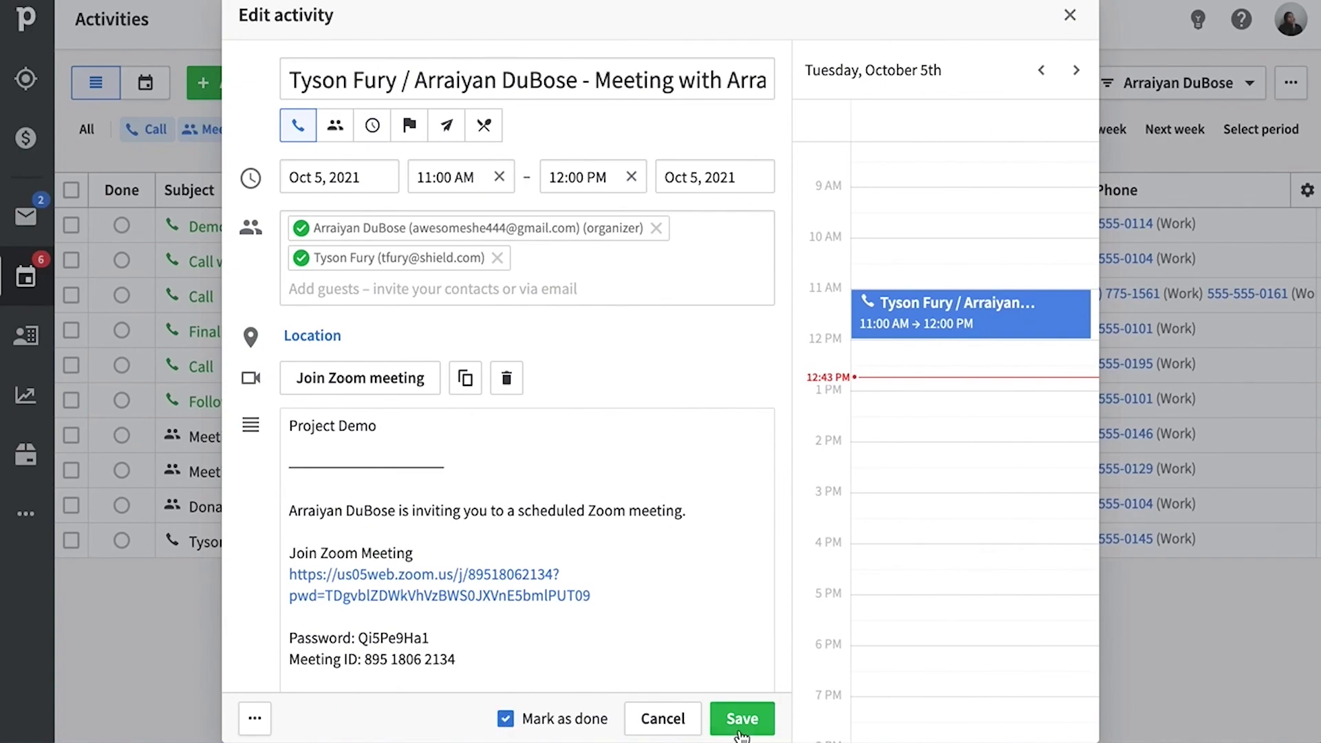
Save the booked October 5 Zoom meeting activity.
left_click(760, 729)
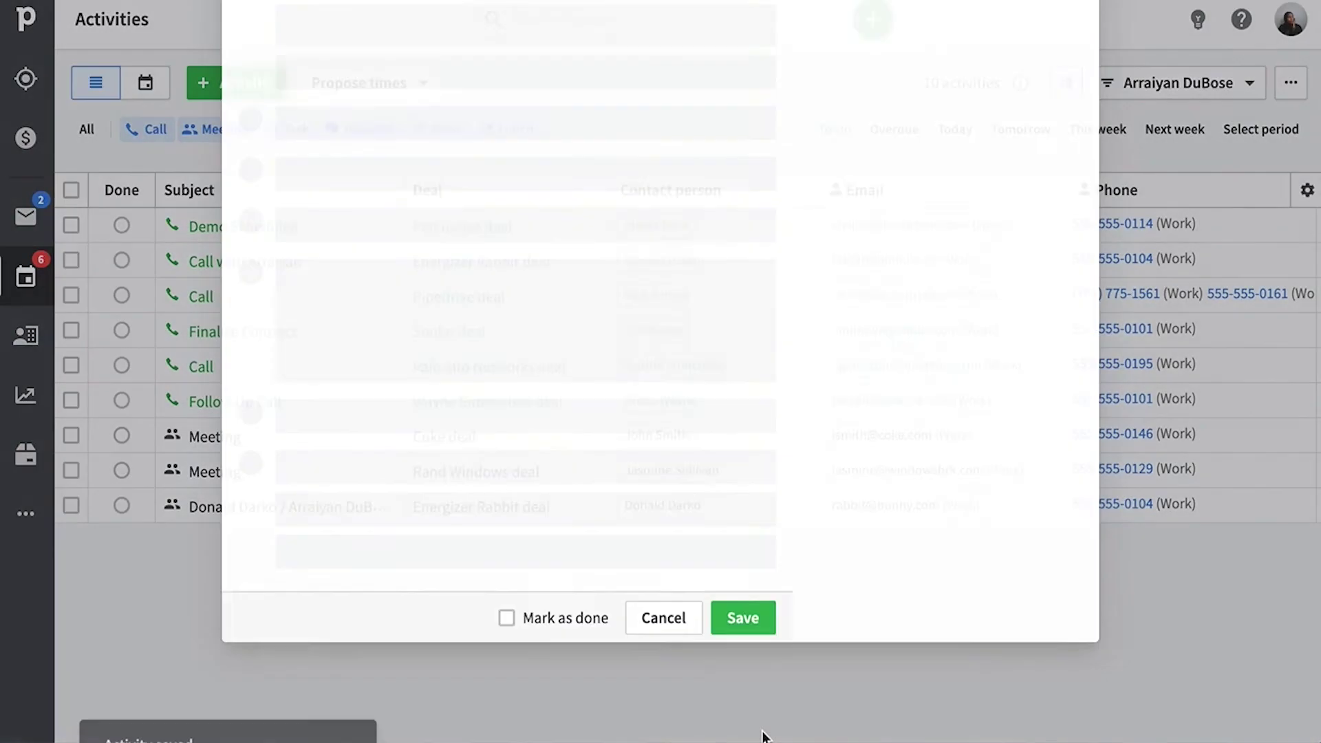